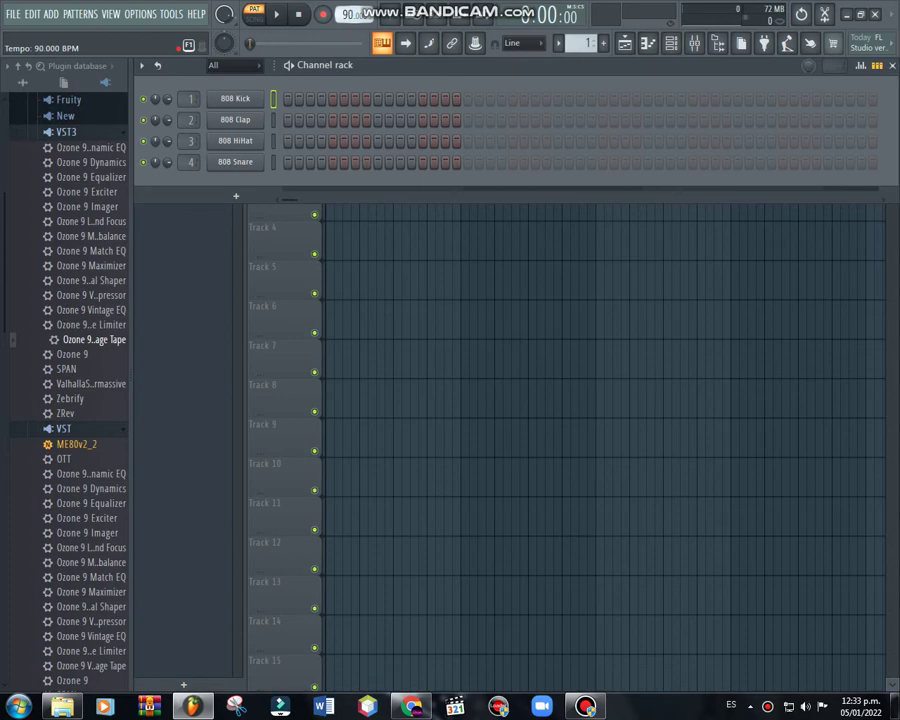
Step: Fill the 808 Kick channel with a hit on each 4 steps and start playing the pattern
right_click(262, 98)
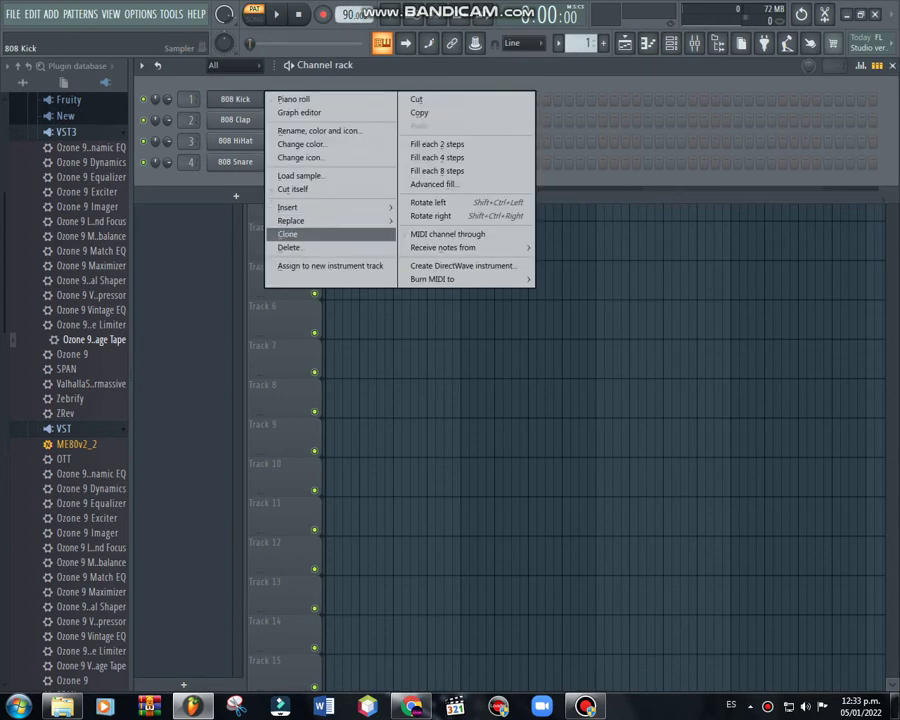
mouse_move(300, 220)
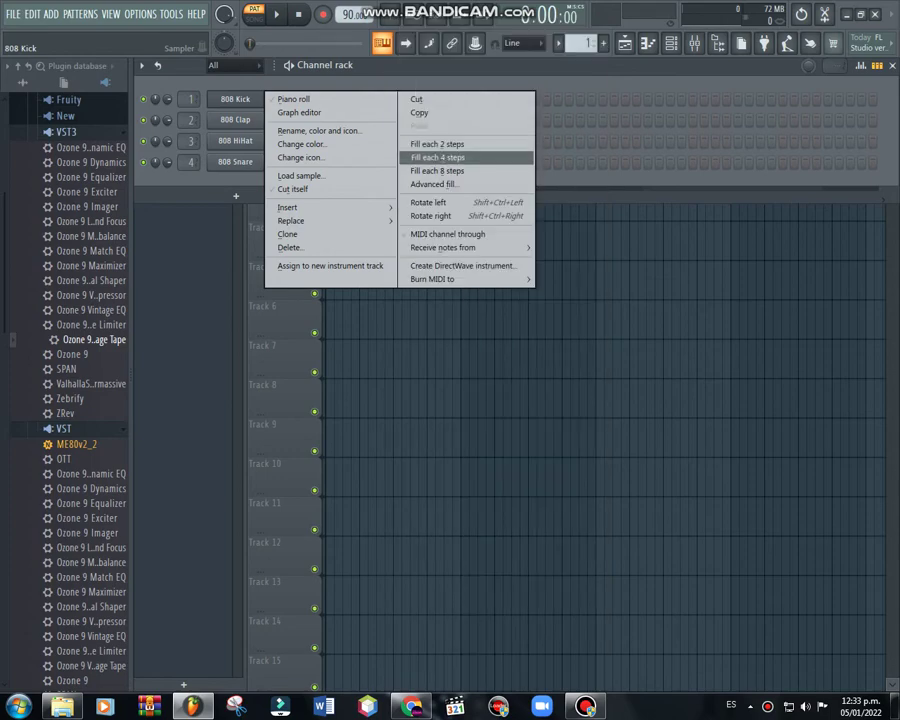
left_click(440, 157)
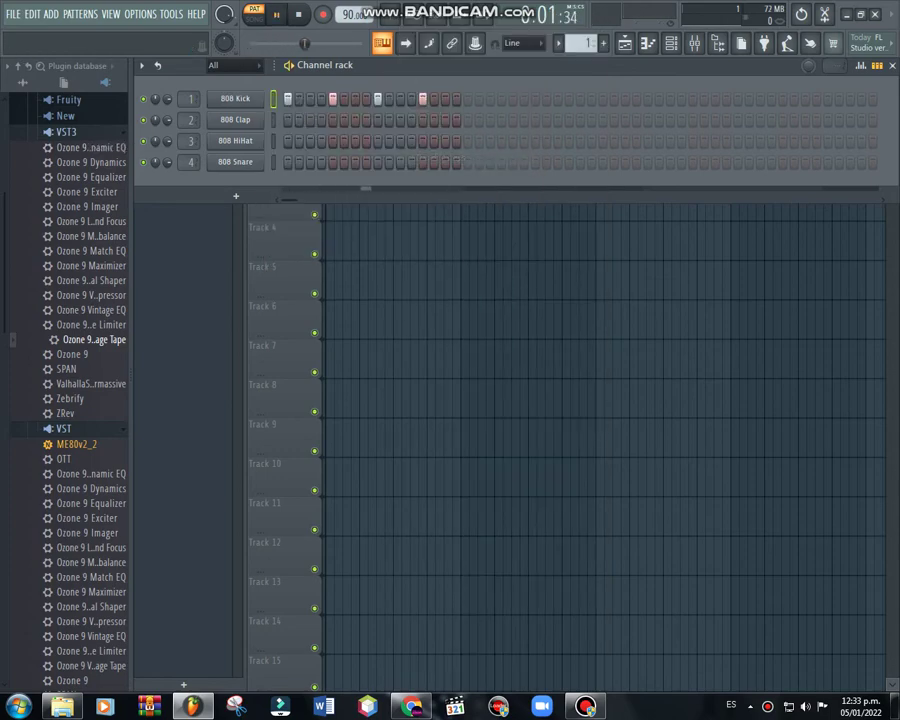
Step: Switch the browser from the plugin database to all content and open the Snares folder of the Drums pack
scroll(90, 340, "down", 6)
left_click(63, 147)
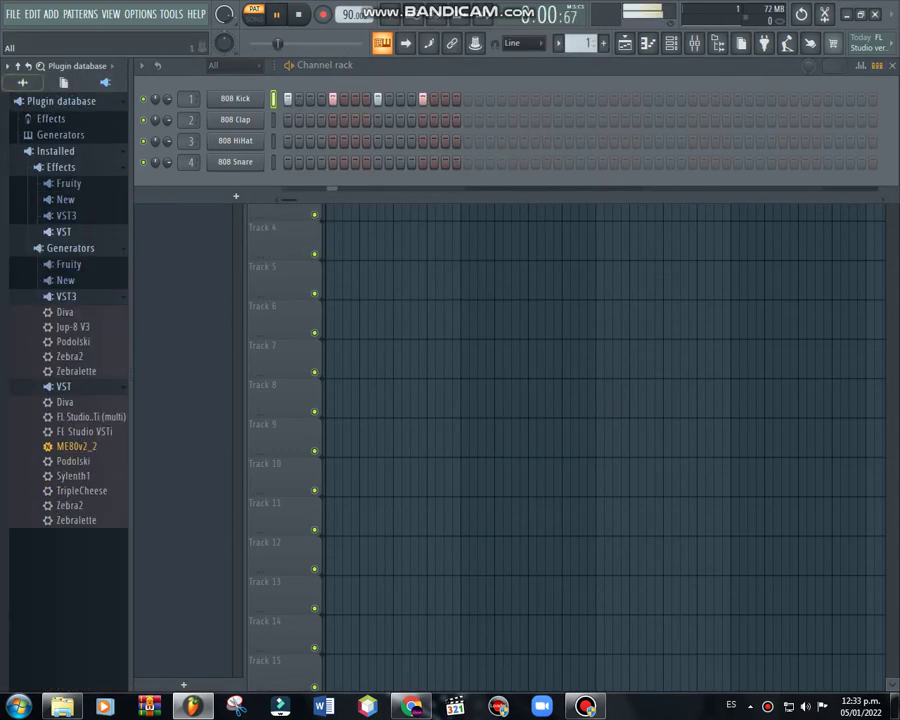
left_click(17, 65)
left_click(55, 261)
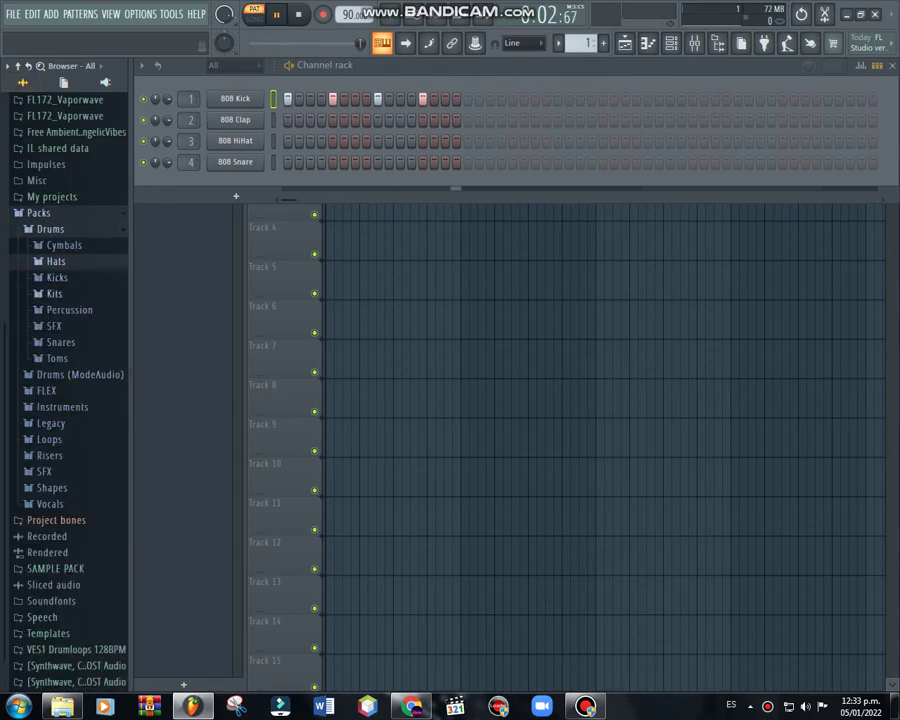
left_click(60, 342)
scroll(80, 461, "down", 6)
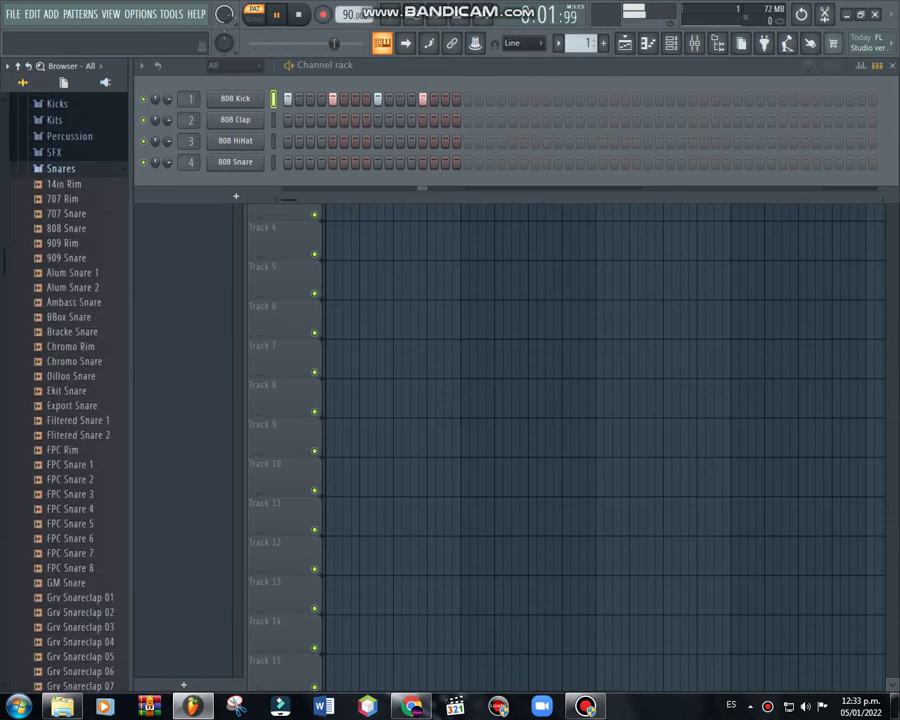
Step: Audition the Grv Snareclap samples up to number 11 against the playing kick pattern
left_click(80, 431)
left_click(80, 416)
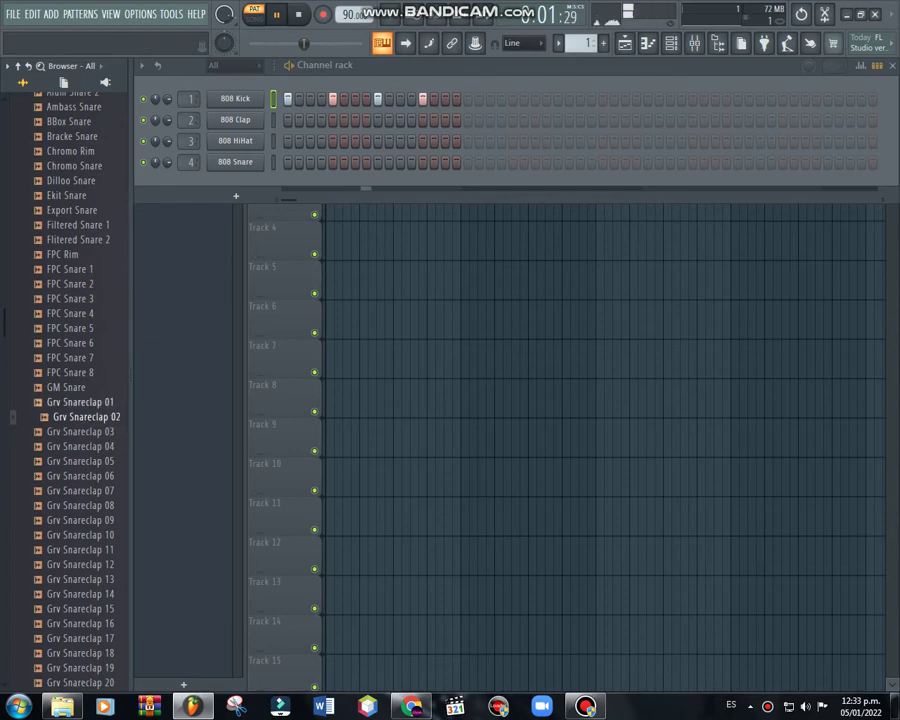
left_click(80, 402)
left_click(85, 476)
left_click(80, 490)
left_click(85, 505)
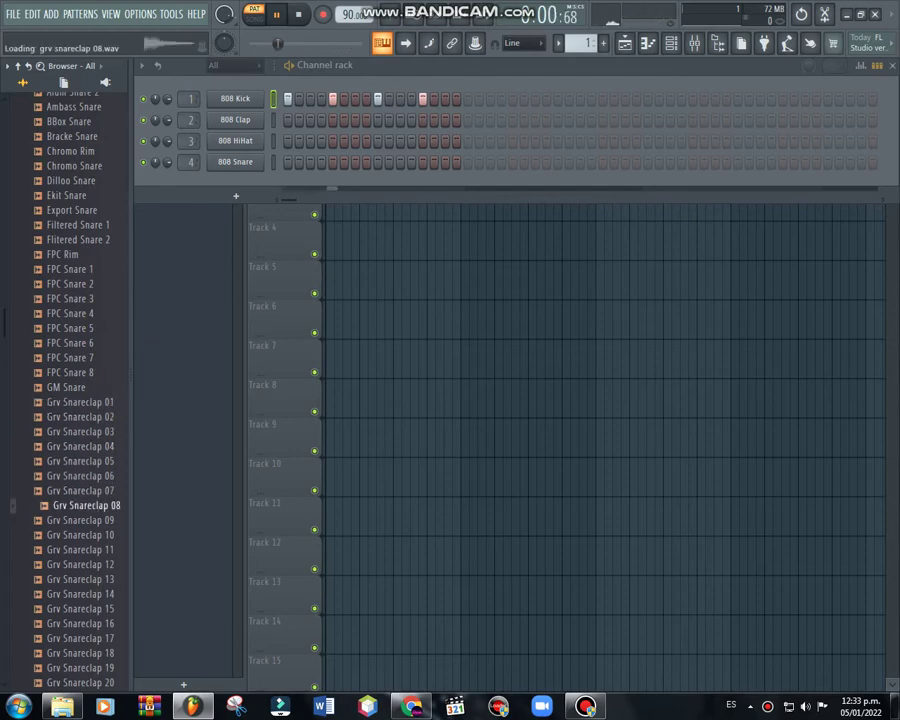
left_click(80, 520)
left_click(80, 535)
left_click(85, 550)
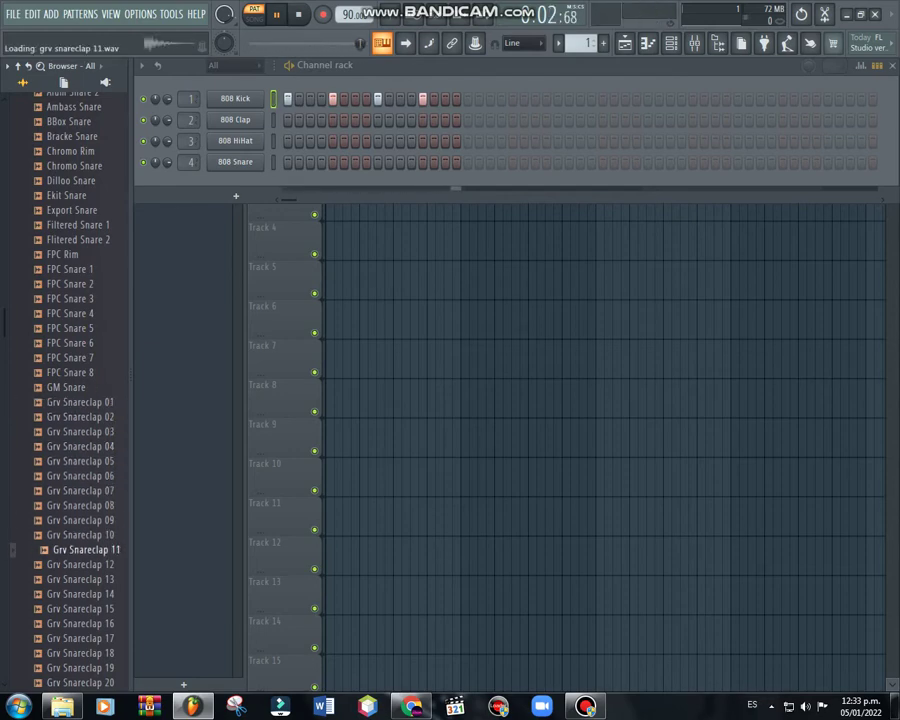
Step: Try Grv Snareclap 12, settle on Grv Snareclap 13 in place of 808 Snare, and put hits on steps 5 and 13
left_click(85, 565)
left_click_drag(85, 565, 235, 162)
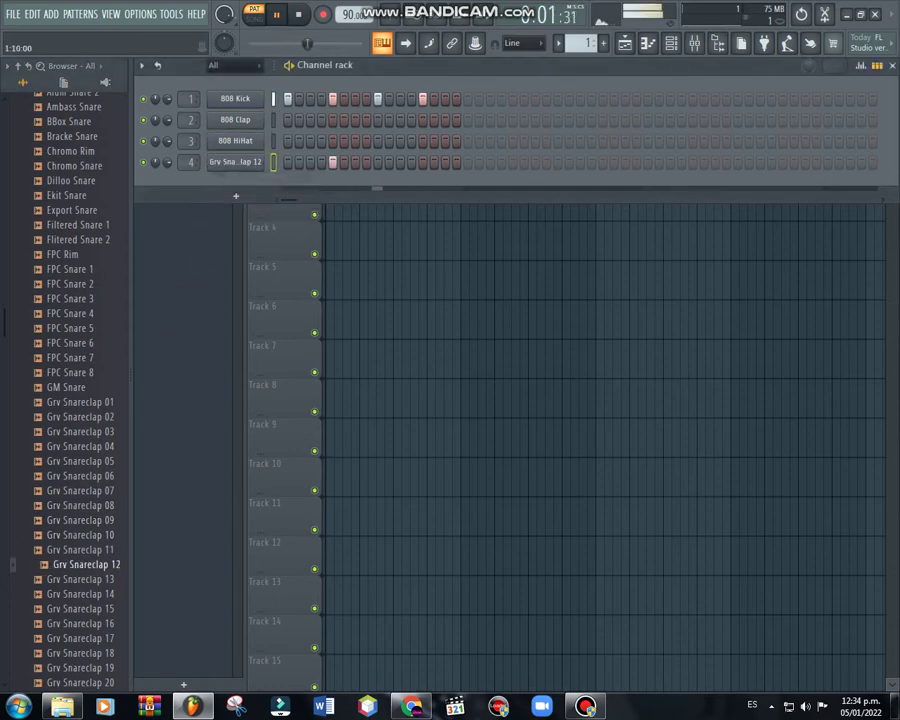
left_click_drag(80, 579, 235, 162)
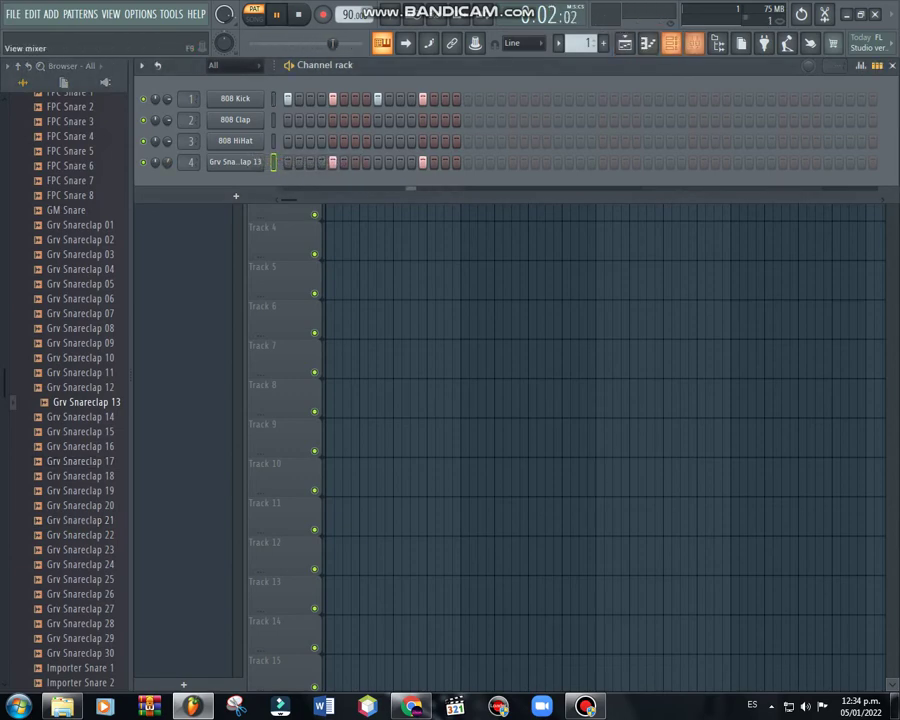
Step: In the mixer, route the snare's track Insert 4 to Insert 5
key("F9")
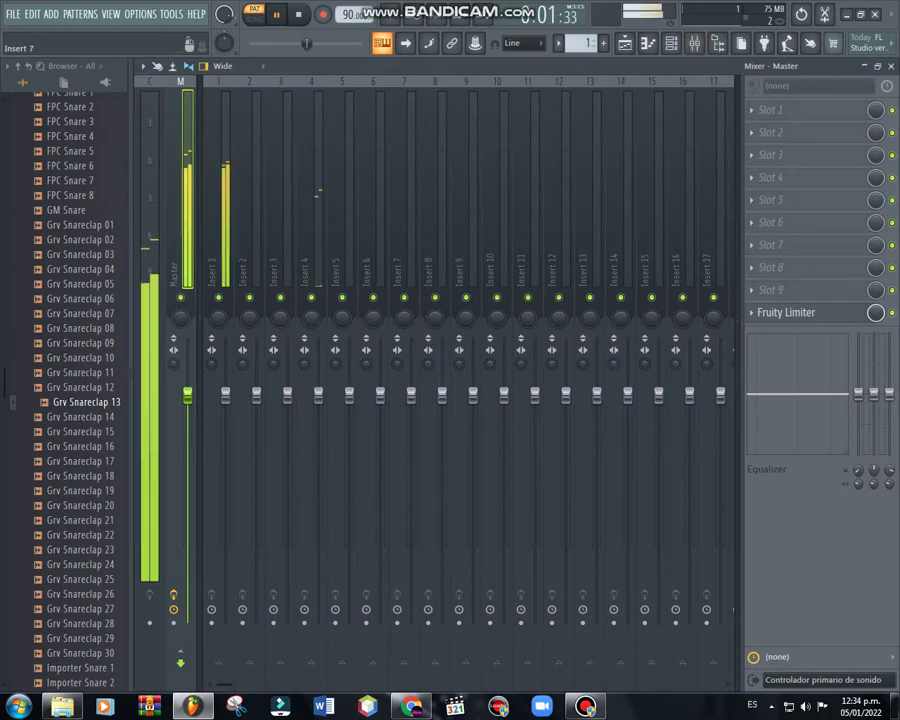
left_click(316, 200)
left_click(349, 200)
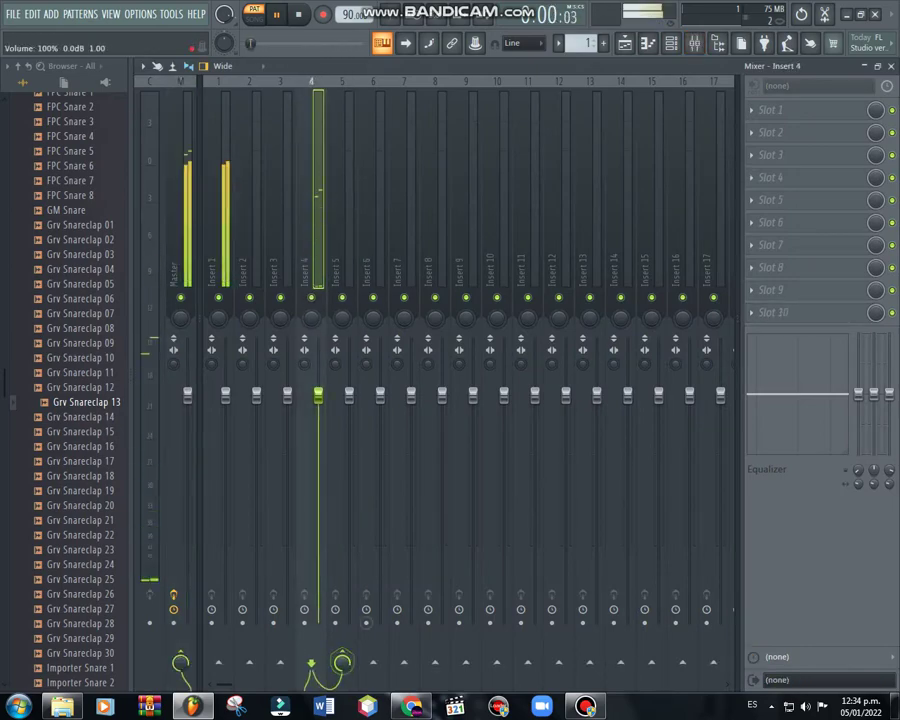
left_click_drag(298, 43, 269, 43)
Step: Load Fruity Reeverb 2 into slot 4 of Insert 5 and adjust its dry and wet levels, decay time and high cut
left_click(780, 177)
left_click(540, 189)
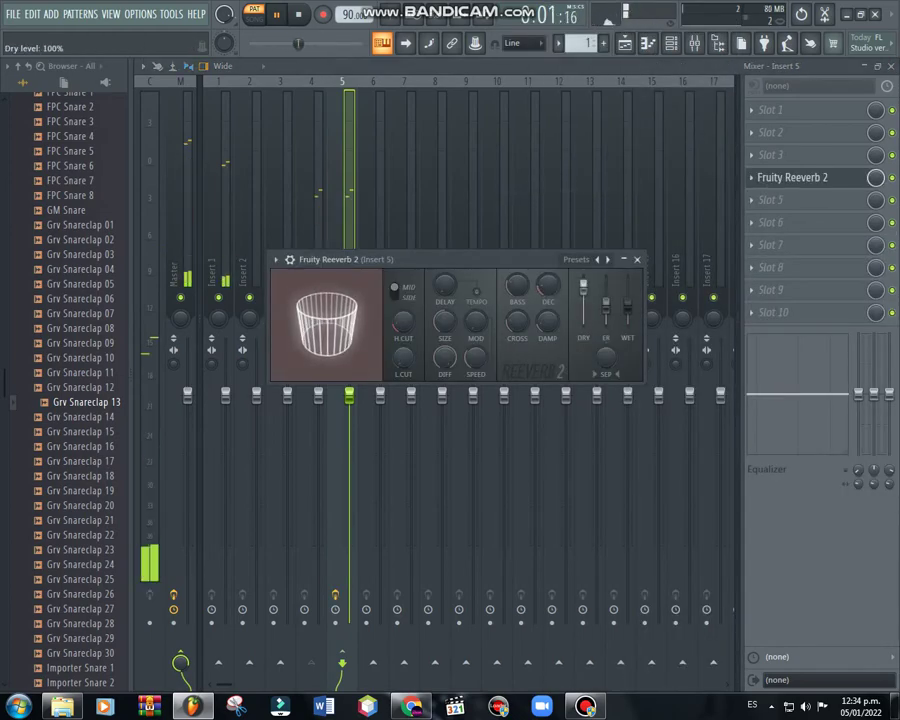
left_click_drag(627, 305, 627, 290)
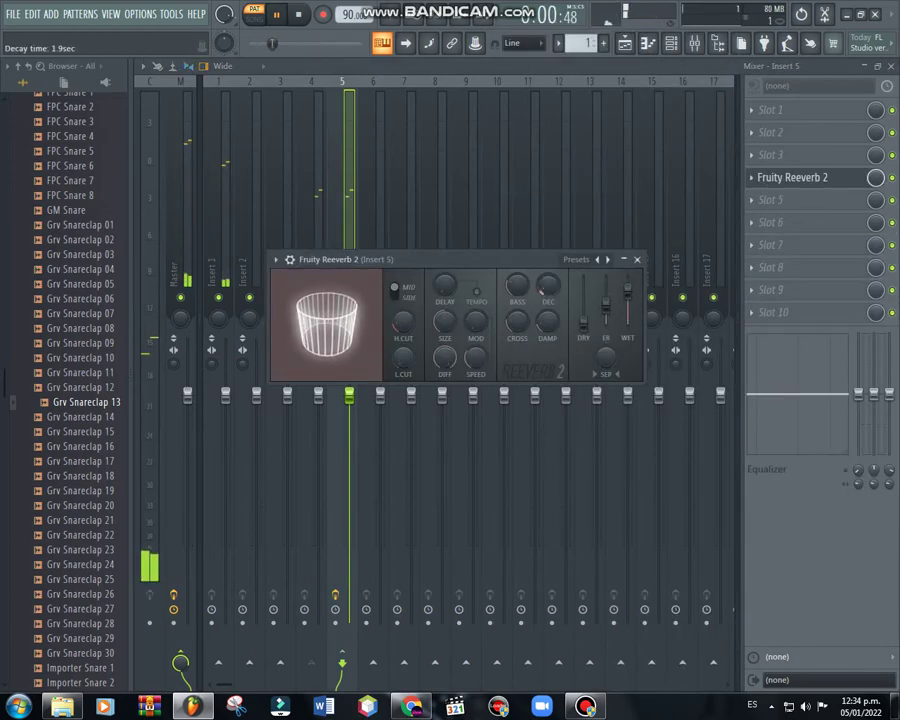
left_click_drag(541, 289, 541, 330)
left_click_drag(403, 330, 403, 301)
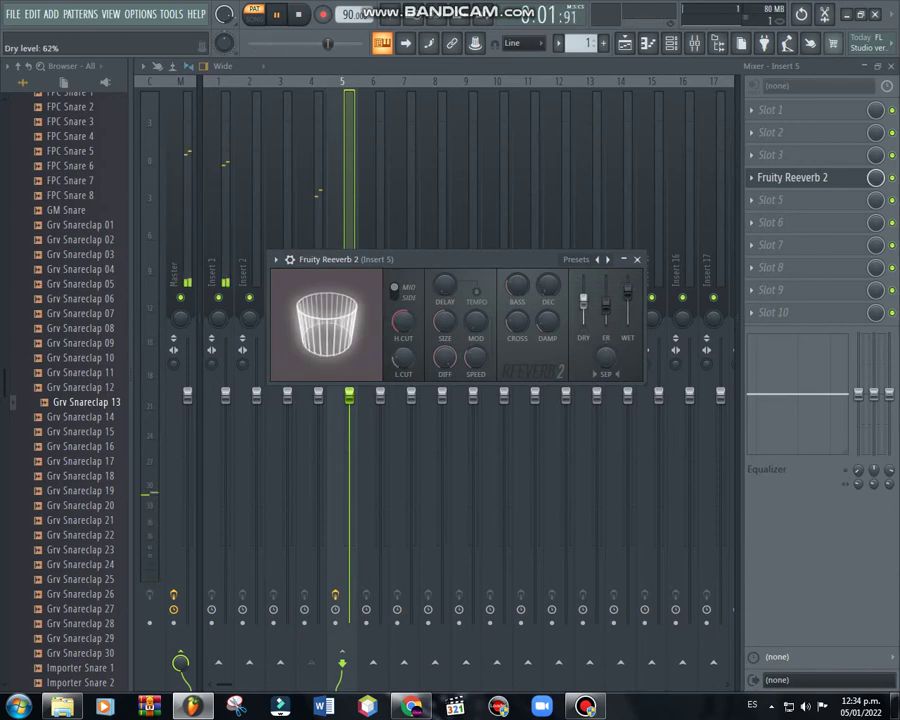
Step: Set the reverb's decay time to about 2.9 seconds and its wet level to 78%, and close the plugin
left_click_drag(583, 300, 627, 305)
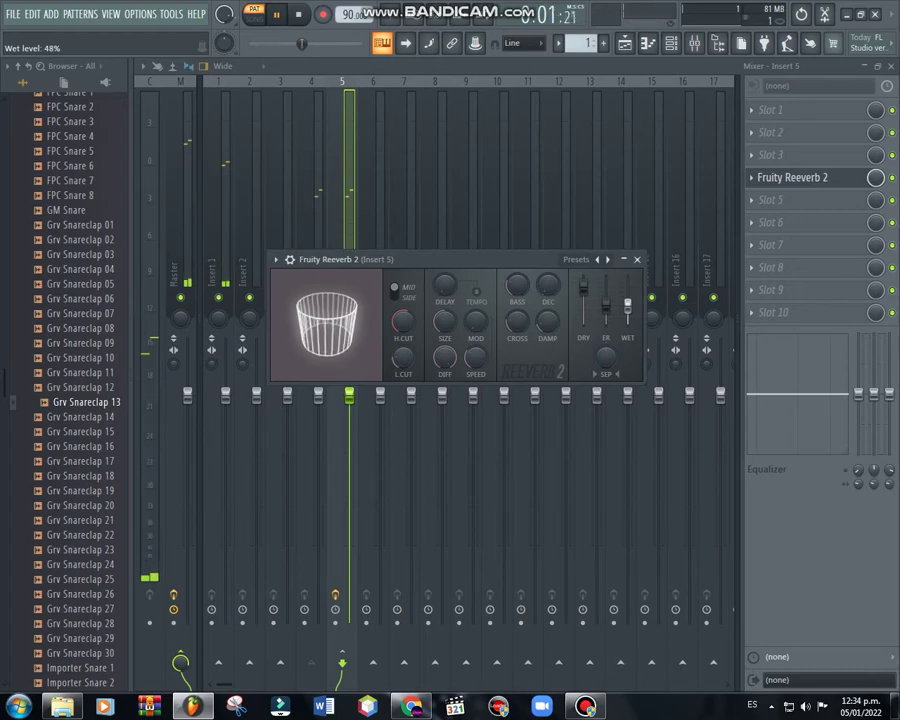
left_click_drag(548, 284, 548, 270)
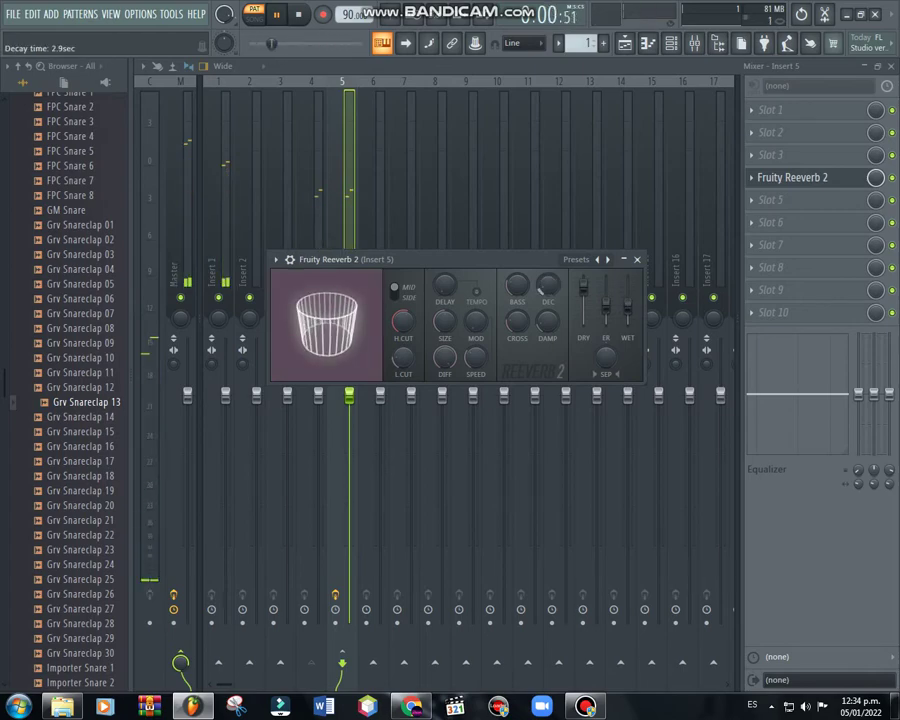
left_click_drag(627, 305, 627, 293)
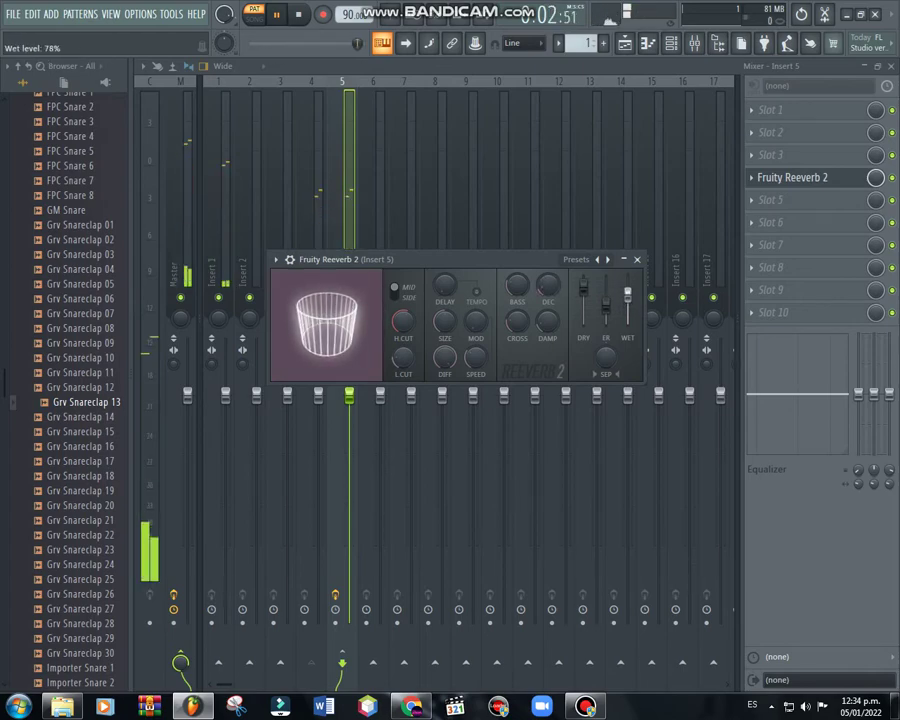
left_click(637, 259)
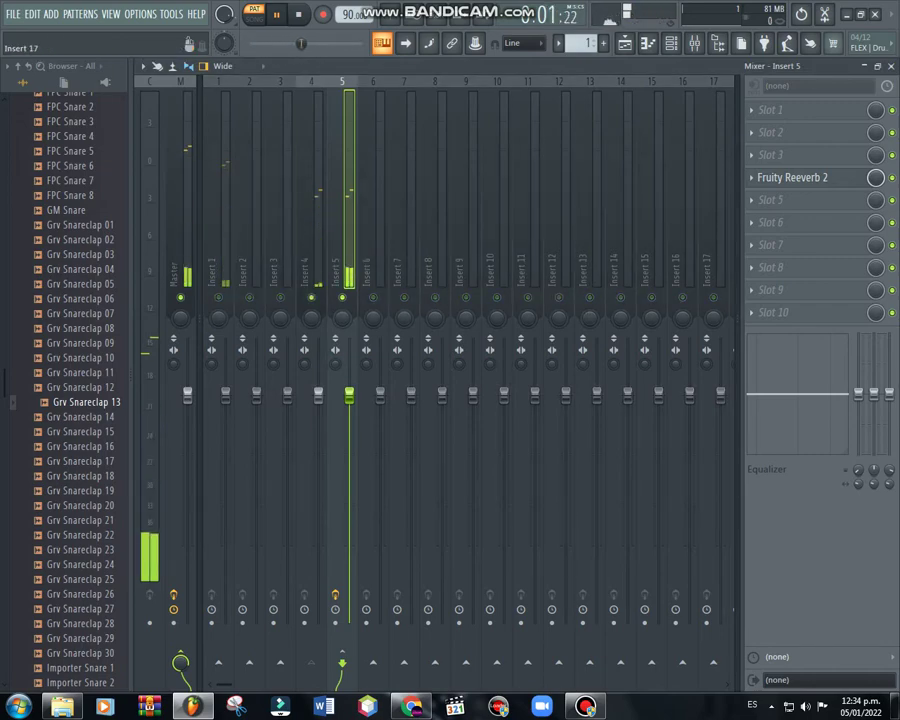
Step: Raise the dry level of Insert 5's reverb from its minimum and lower Insert 5's volume fader
left_click(792, 177)
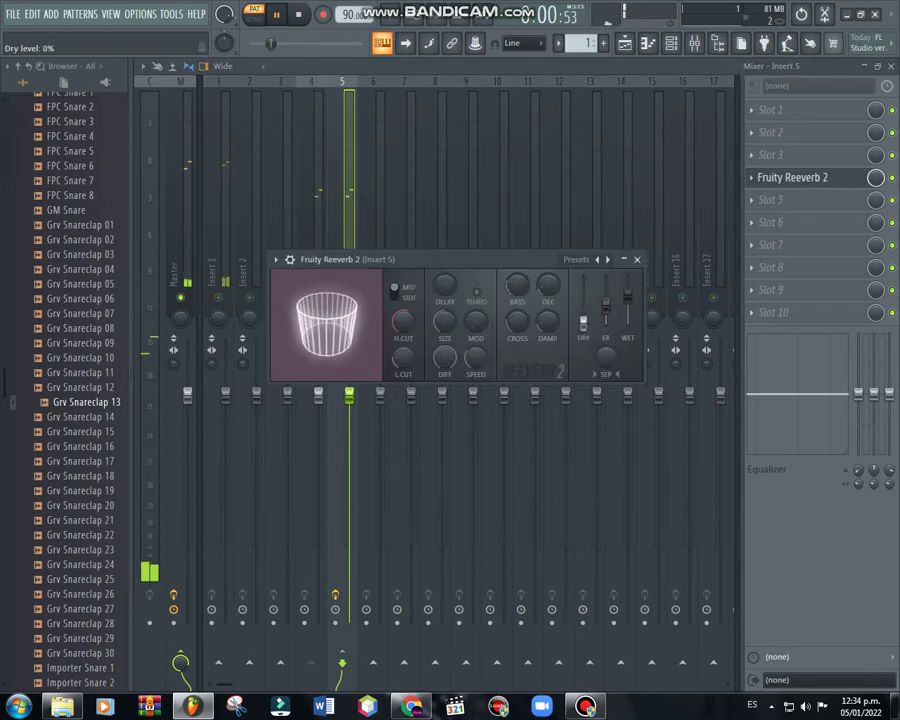
left_click_drag(583, 322, 583, 284)
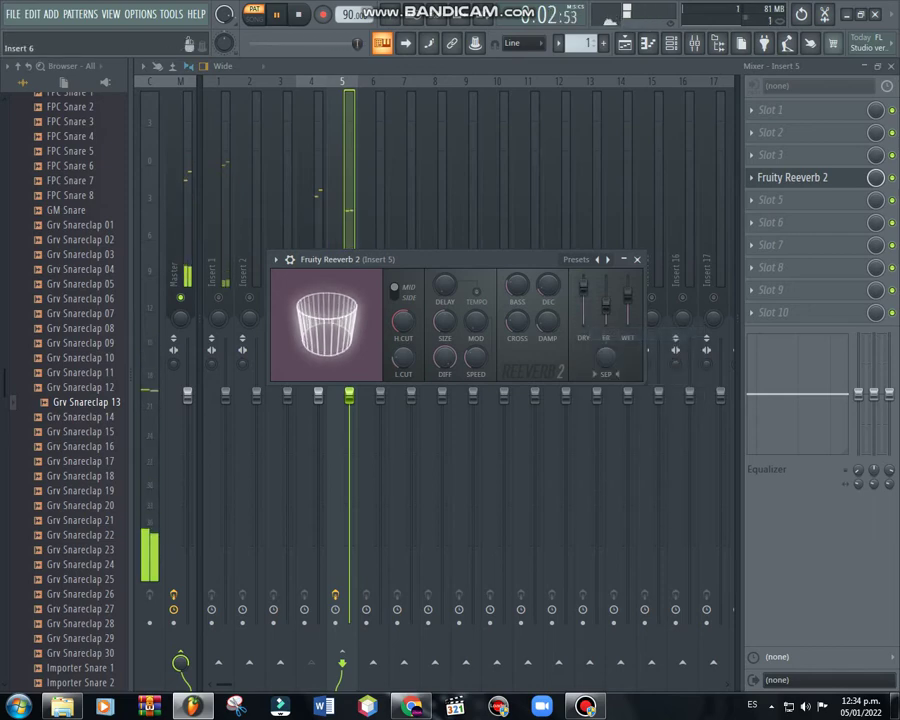
key("Escape")
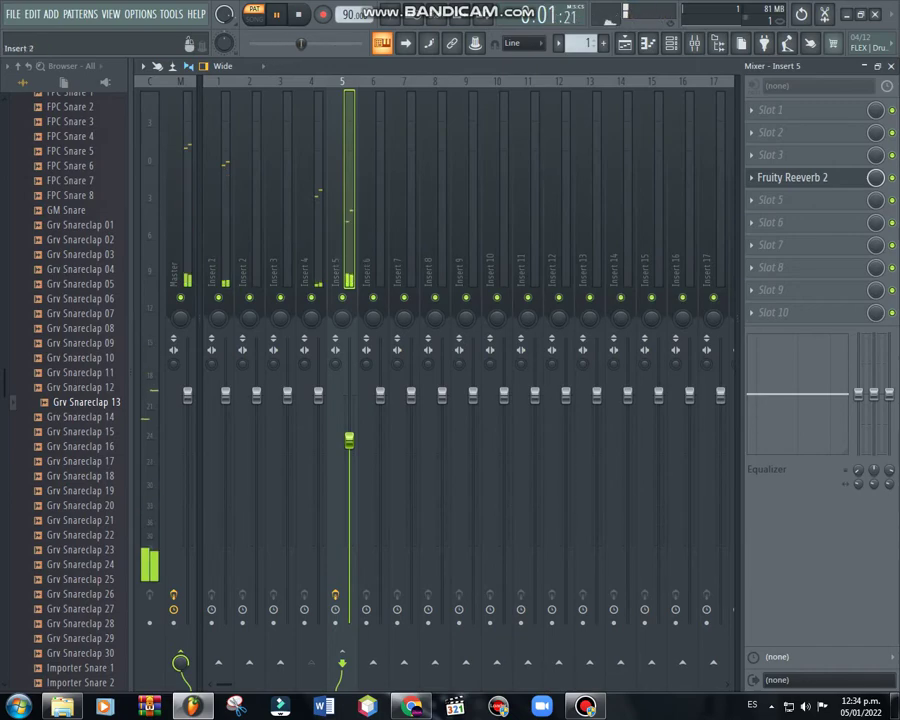
Step: Select Insert 1, bring up the channel rack and open the Hats folder of the Drums pack
left_click(219, 200)
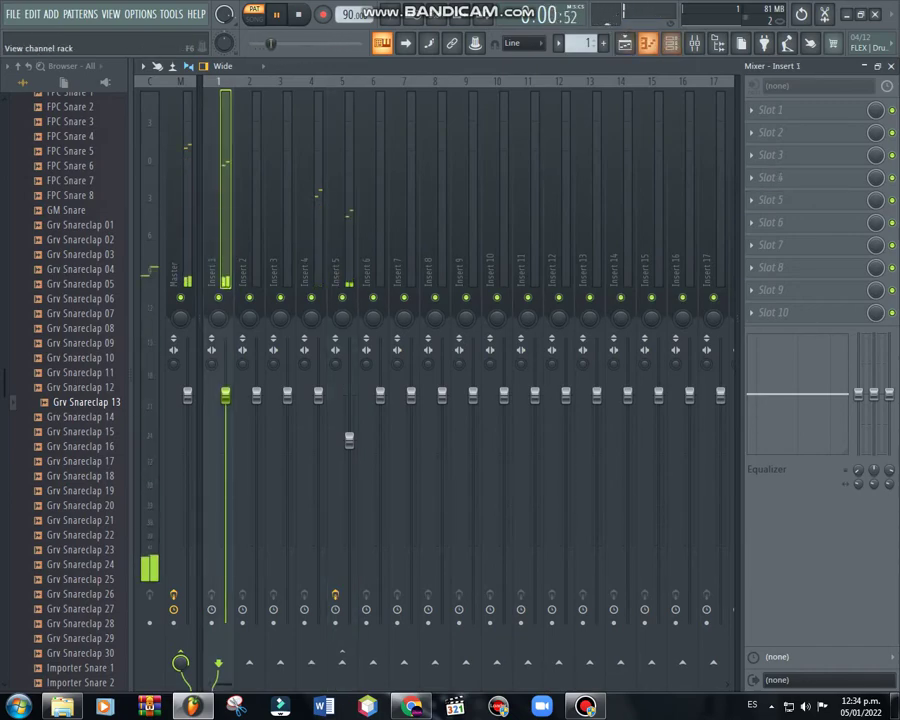
key("F6")
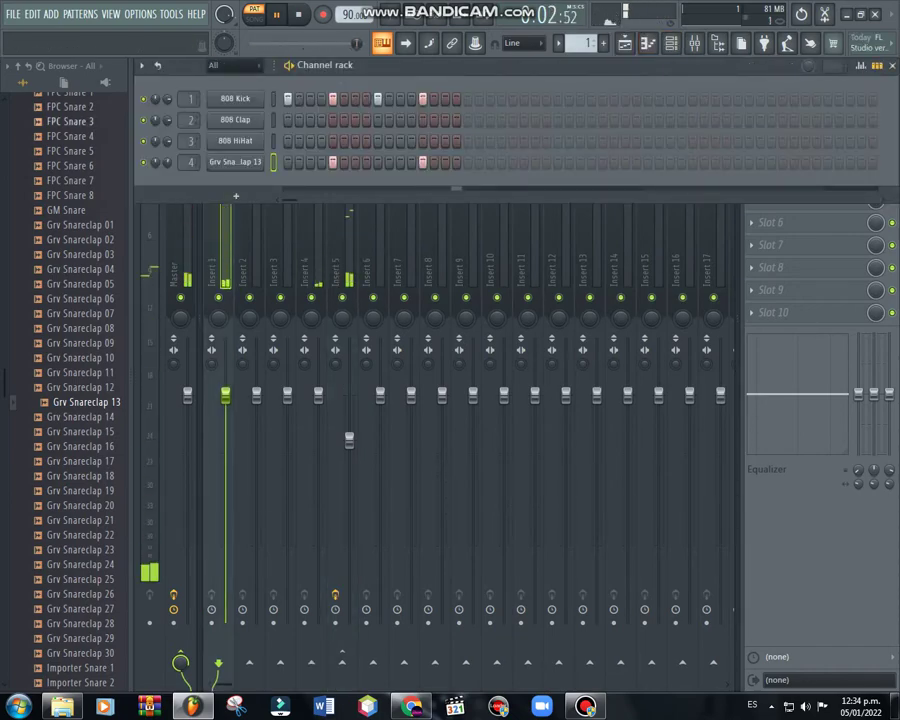
scroll(65, 380, "up", 10)
left_click(60, 238)
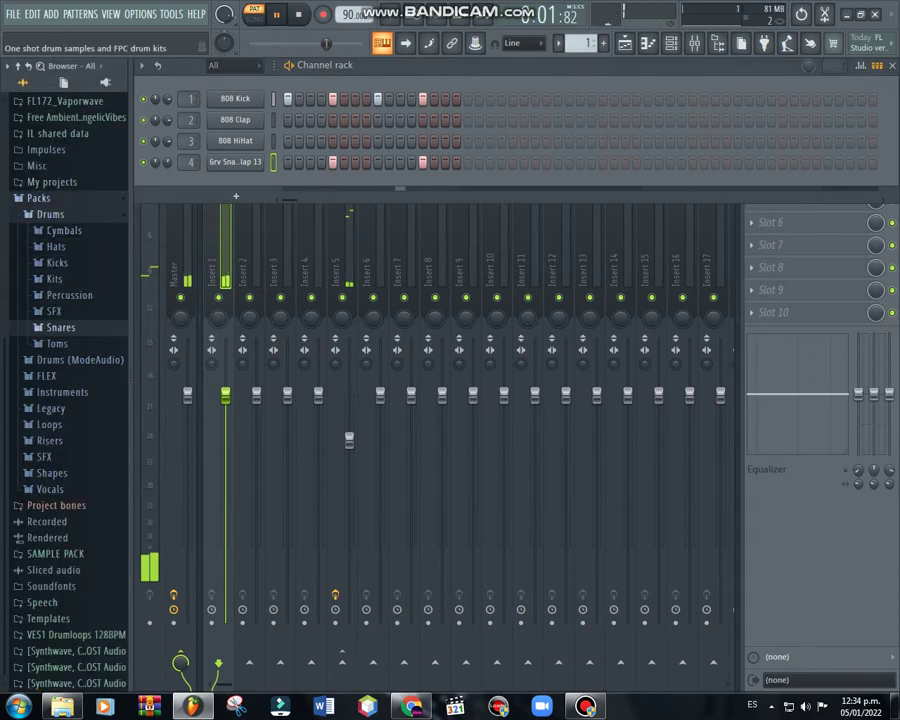
left_click(56, 246)
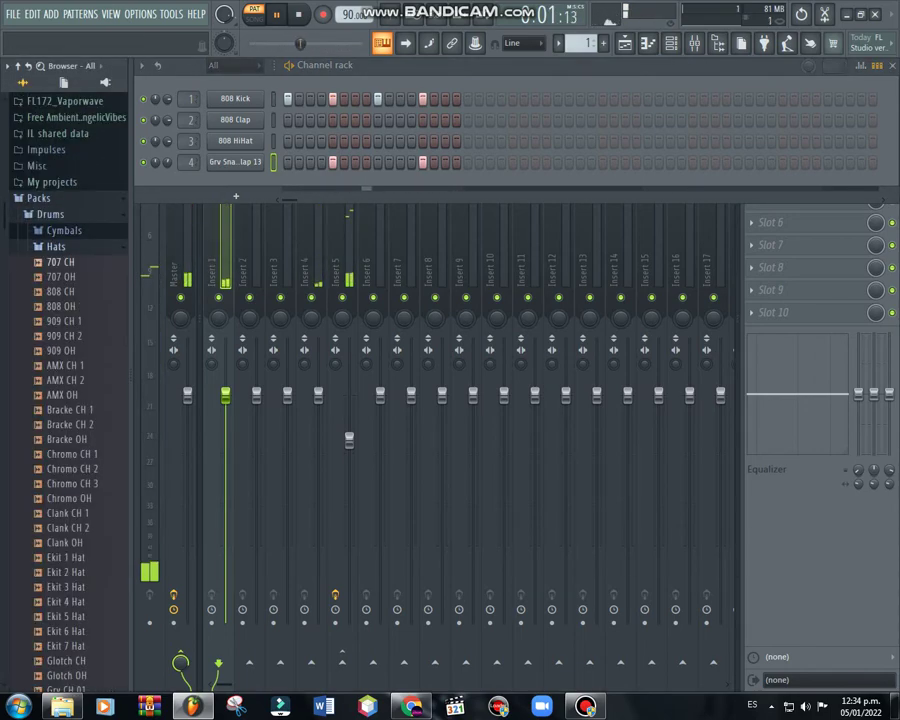
Step: Add the 707 CH hat as a new channel and fill it with a hit on each 2 steps
left_click_drag(66, 261, 250, 184)
right_click(265, 180)
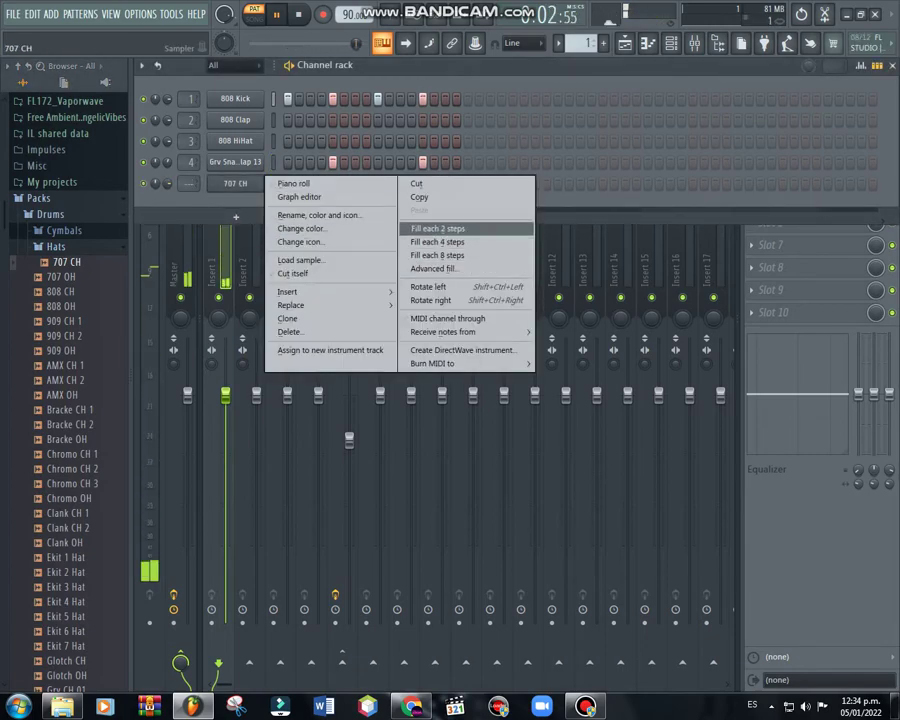
left_click(437, 228)
Step: Add the 808 CH hat as a new channel with a single hit on step 16
scroll(167, 183, "down", 10)
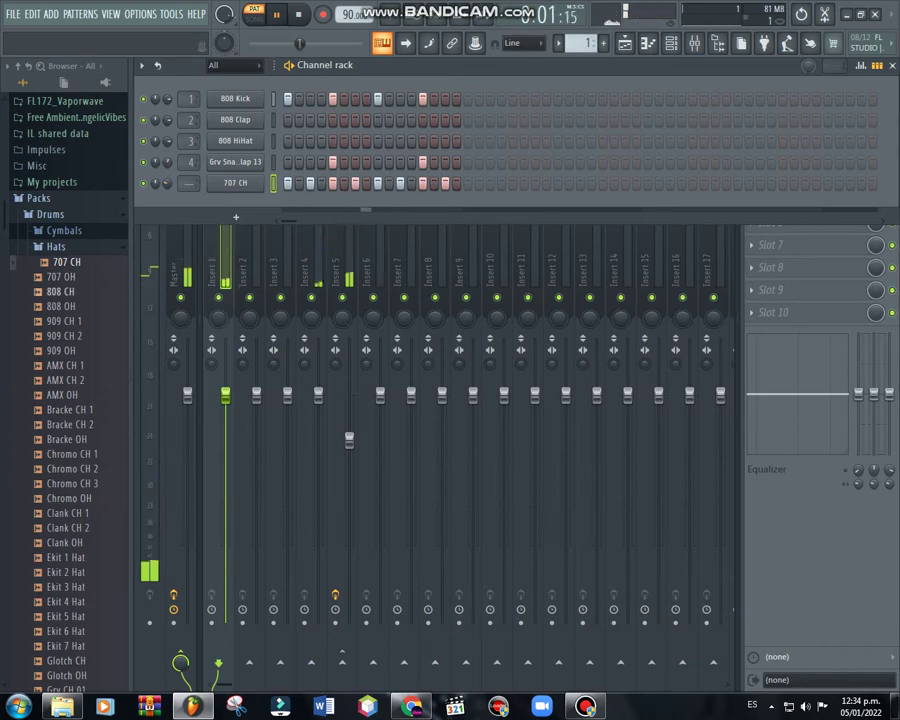
left_click(62, 291)
left_click_drag(62, 291, 230, 205)
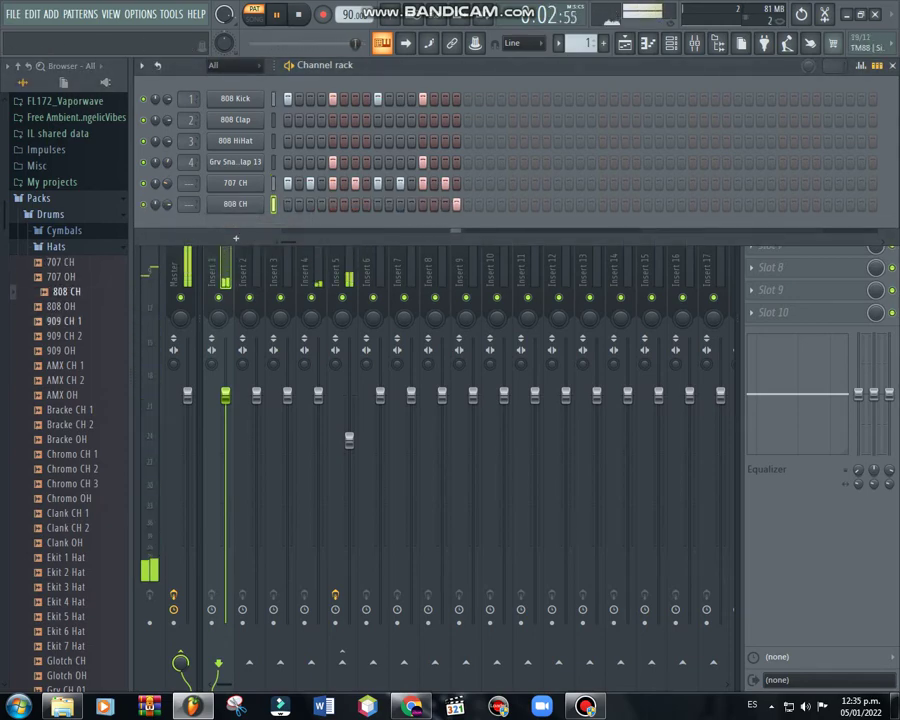
Step: Audition the 909 hats and add 909 OH as a new channel with hits on steps 3, 7, 11 and 15
left_click(65, 321)
left_click(65, 336)
left_click(62, 350)
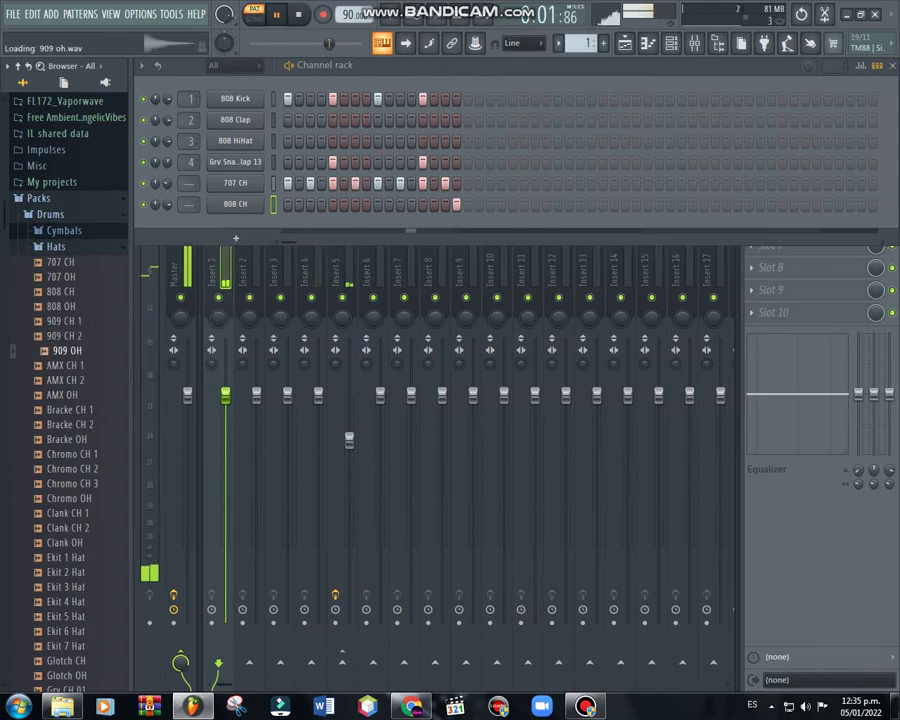
left_click_drag(62, 350, 236, 250)
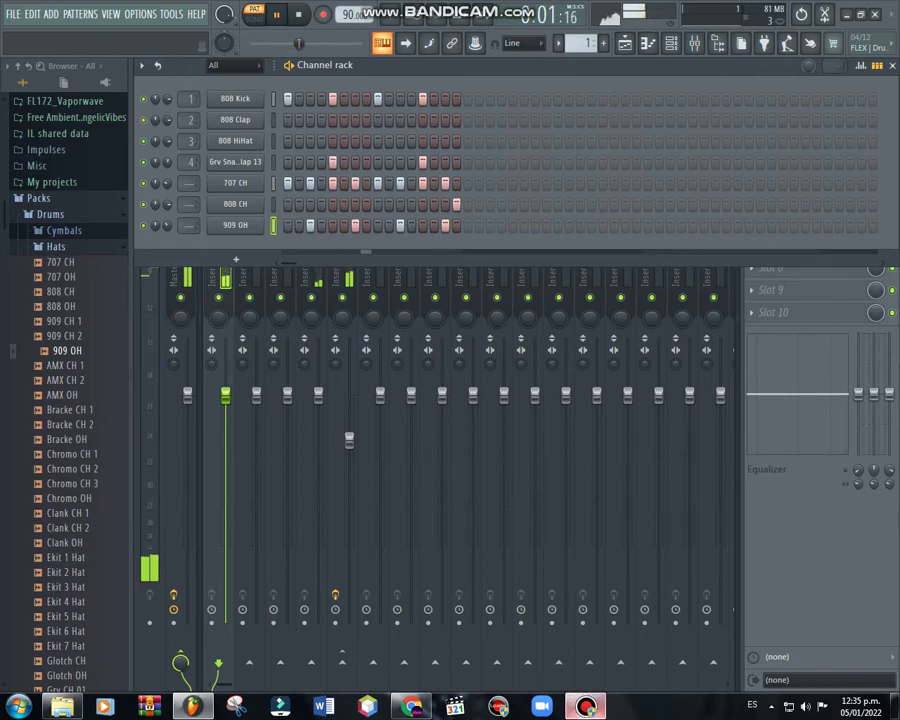
key("alt+Tab")
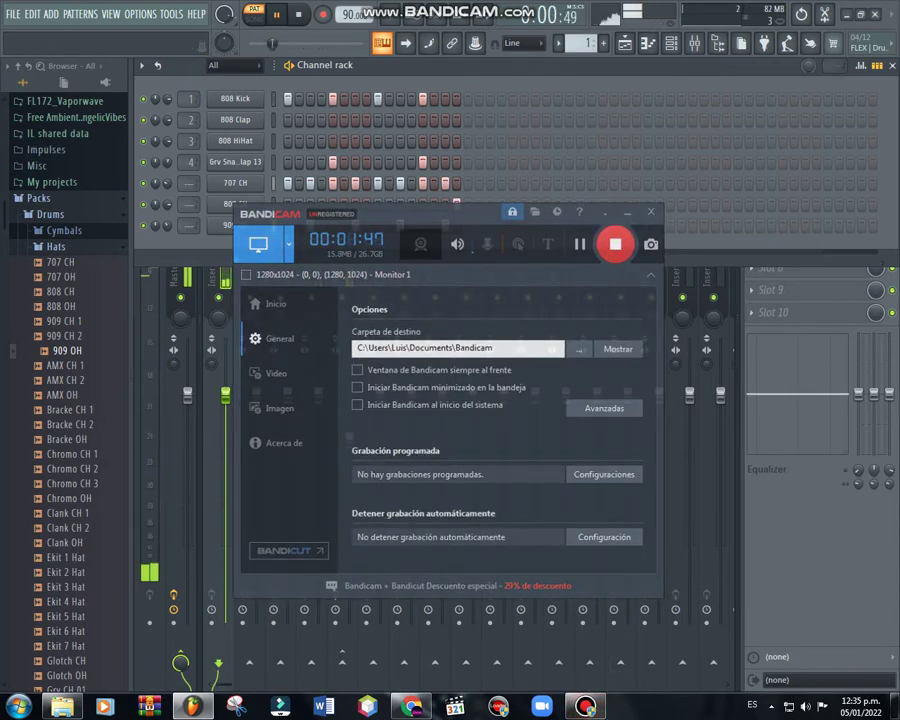
key("alt+Tab")
Step: Bring up the playlist and place eight consecutive Pattern 1 clips on Track 1, filling bars 1 to 8
key("F9")
key("F5")
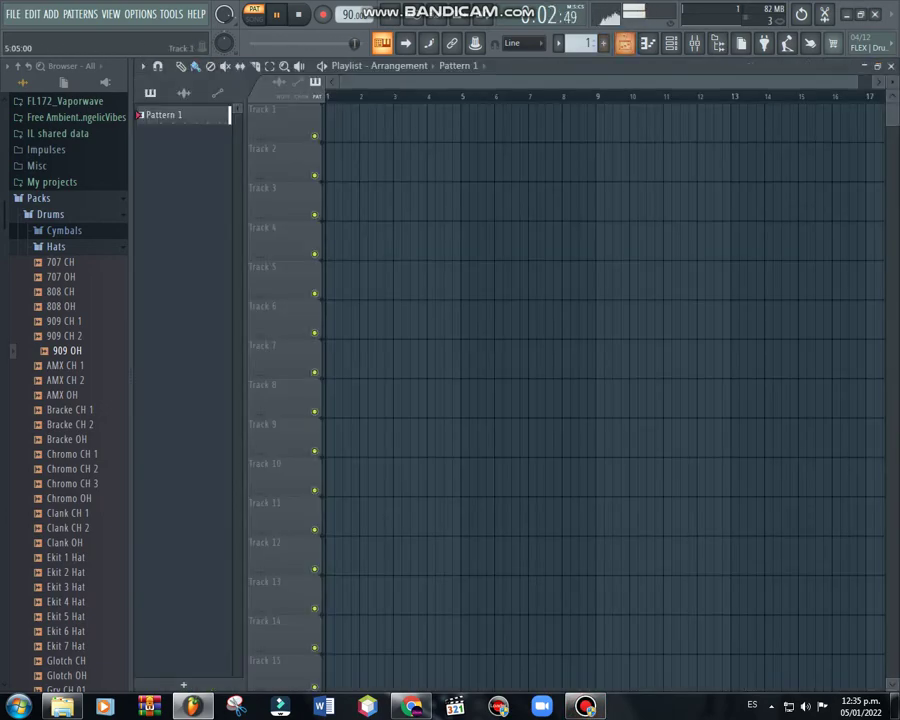
key("ctrl+v")
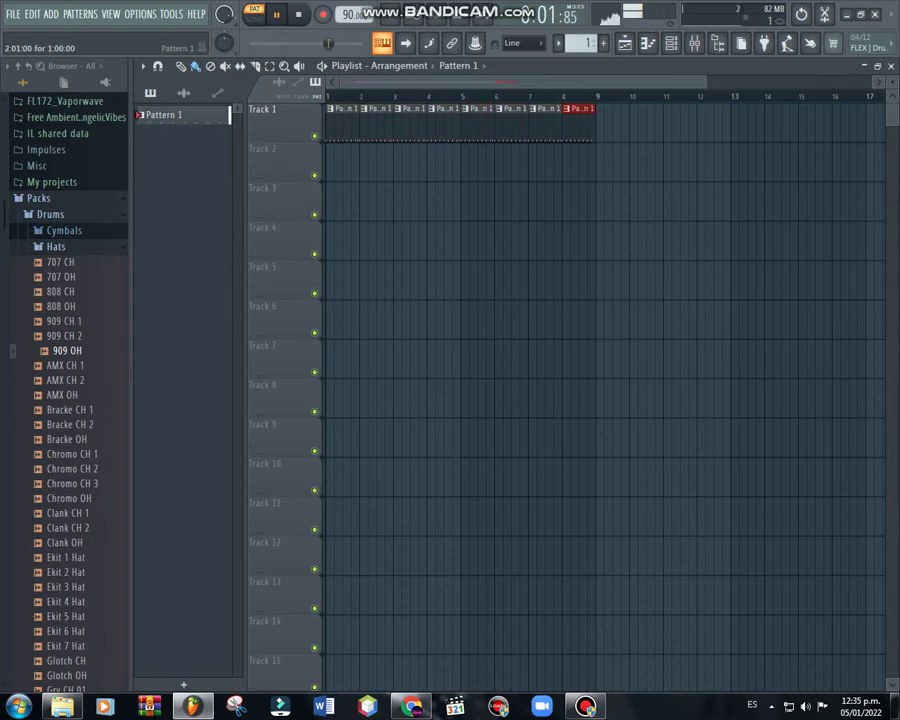
Step: Switch playback to song mode, select Pattern 2 and add a GMS synth as a new channel
key("l")
key("F6")
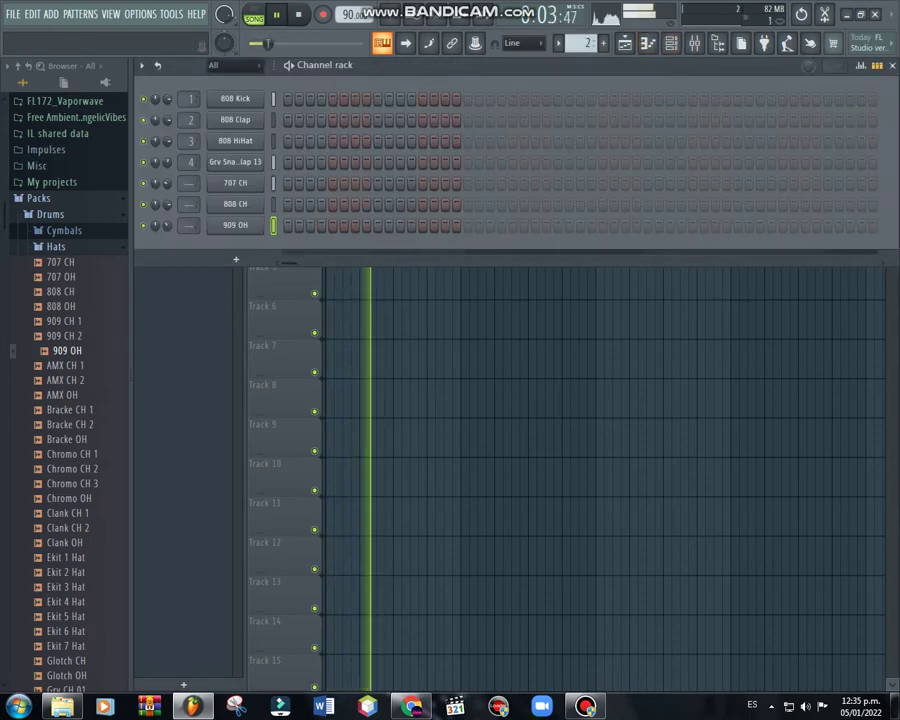
left_click(56, 246)
left_click(50, 14)
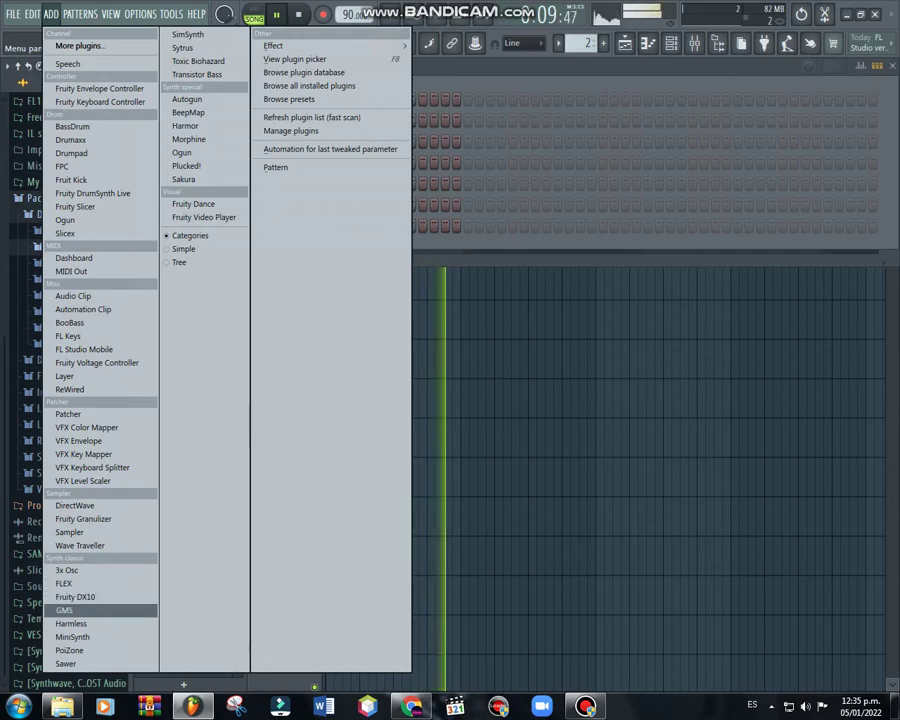
left_click(63, 610)
Step: Load the BASS SYNTHWAVE preset into the GMS synth
left_click(420, 284)
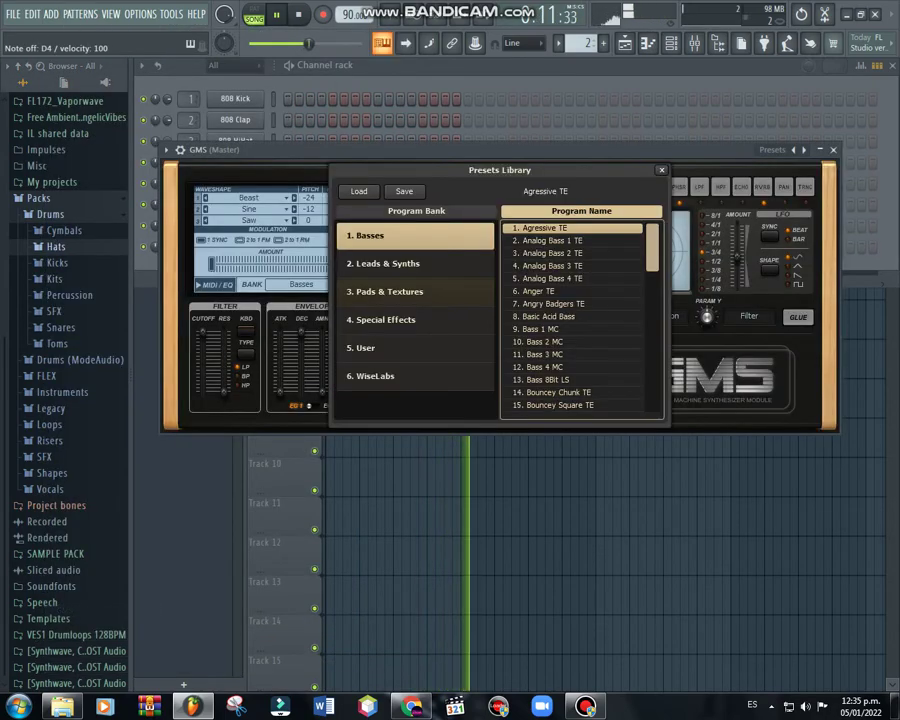
left_click(166, 149)
left_click(166, 149)
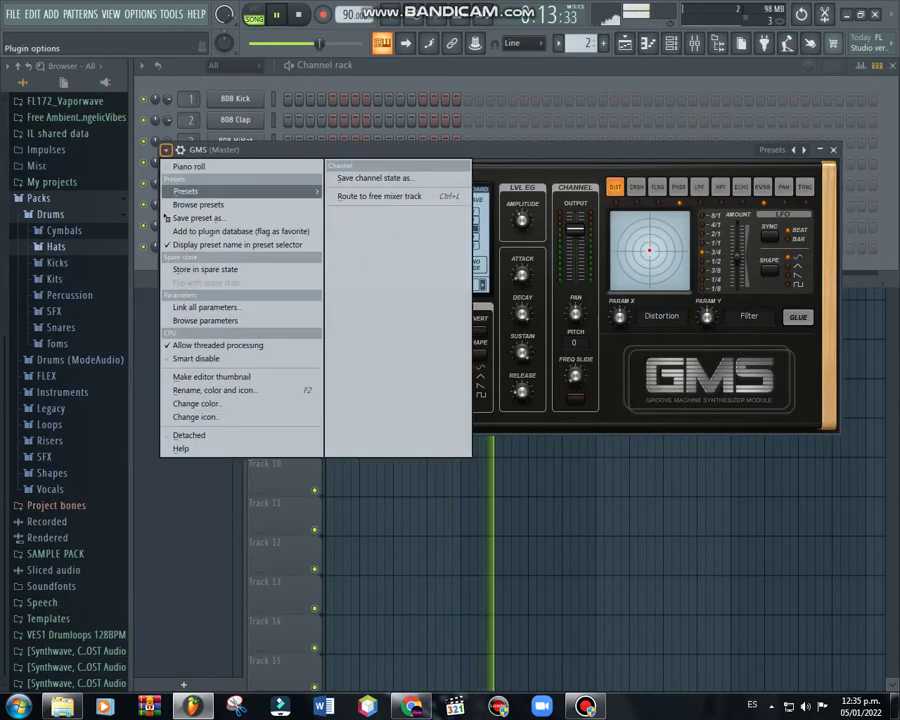
left_click(368, 190)
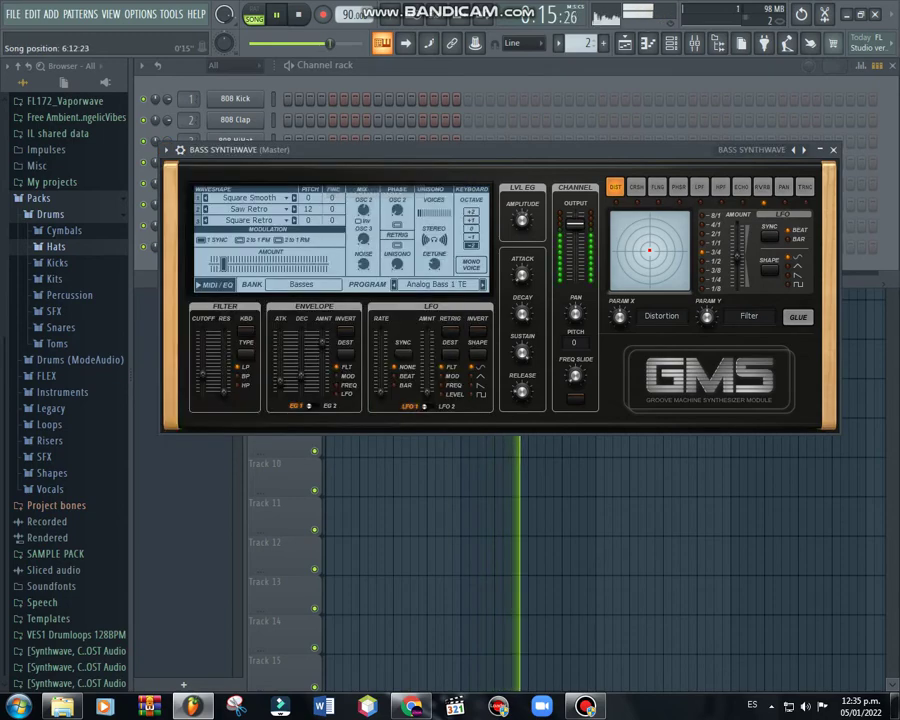
Step: Bring up the BASS SYNTHWAVE piano roll and place two-step D4 notes on steps 1 and 4 of bar 1
key("F6")
right_click(236, 246)
left_click(298, 245)
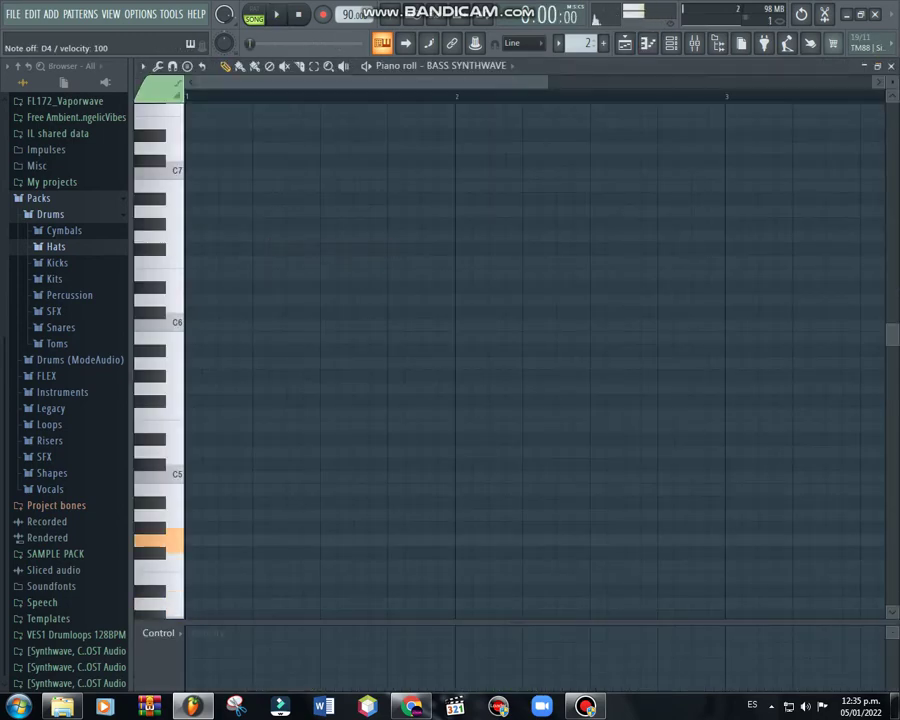
scroll(535, 360, "down", 3)
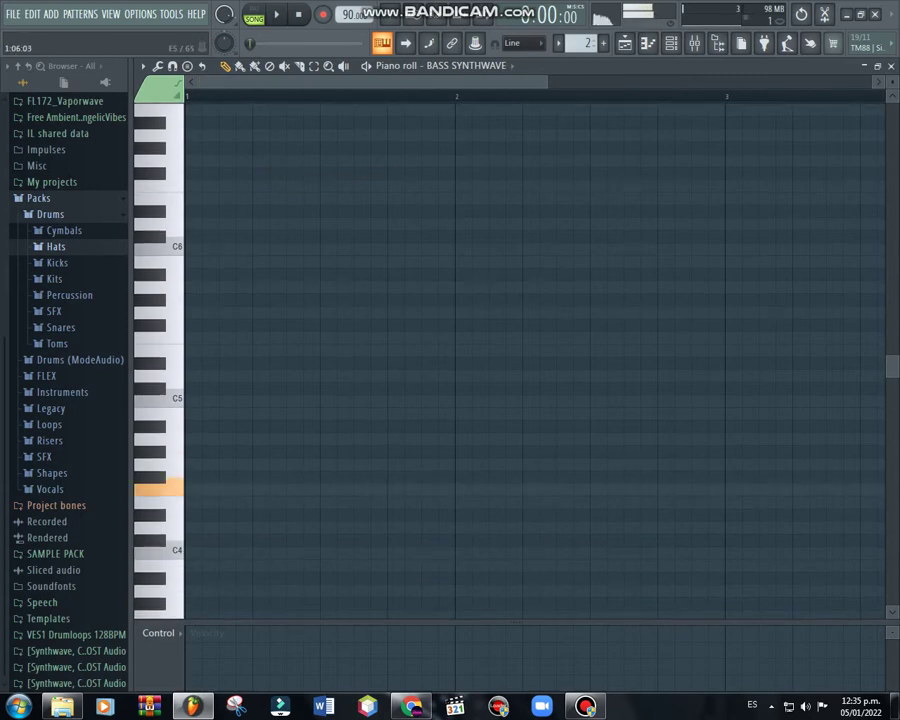
left_click(200, 527)
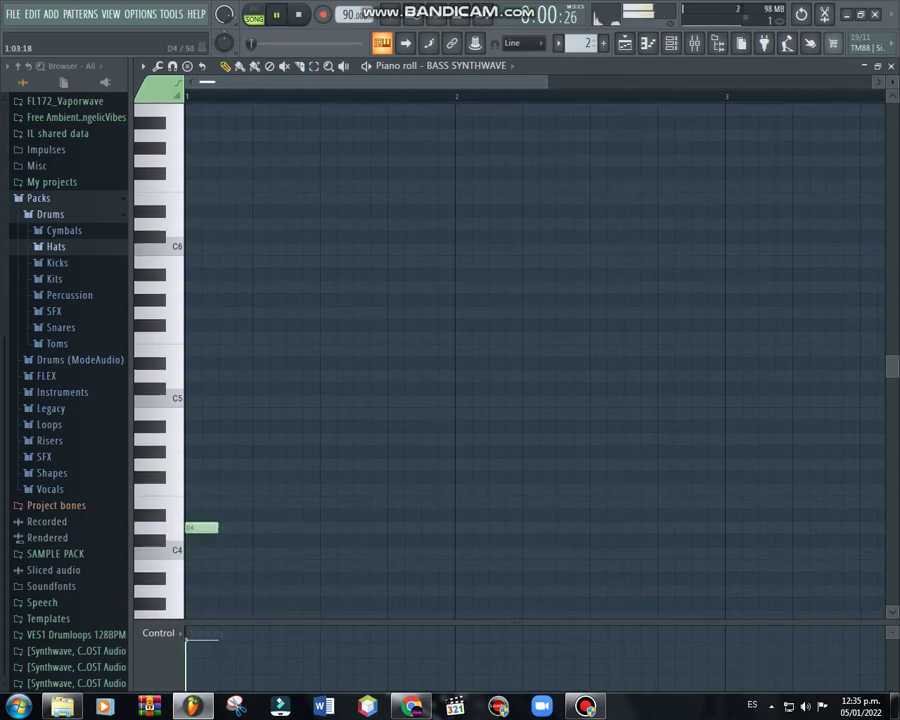
Step: Place a Pattern 2 clip on Track 2 spanning bars 1 to 4 and set the tempo to 80 BPM
key("F5")
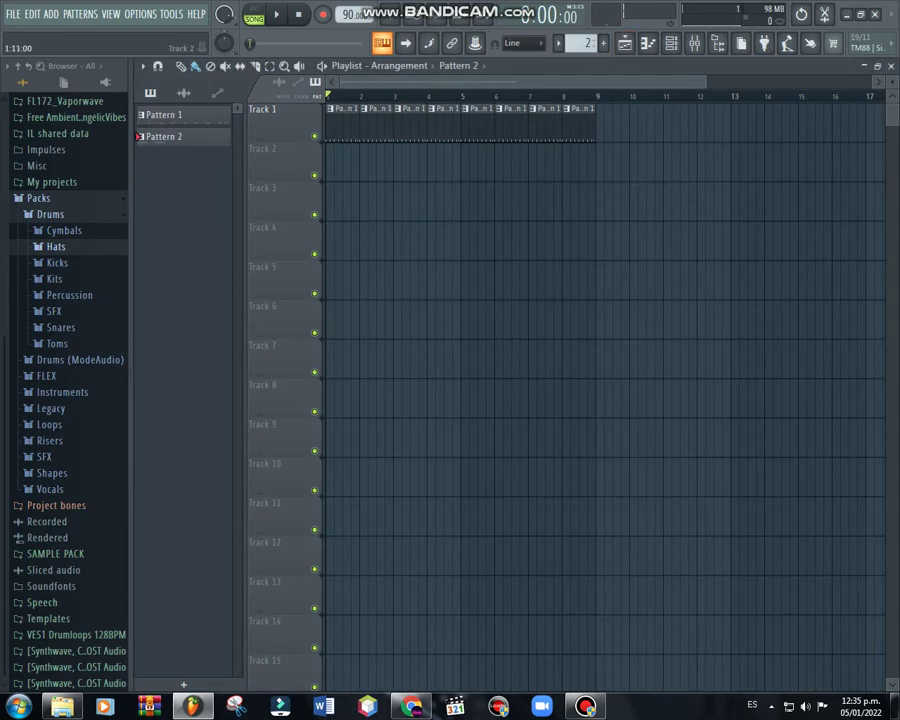
left_click(350, 162)
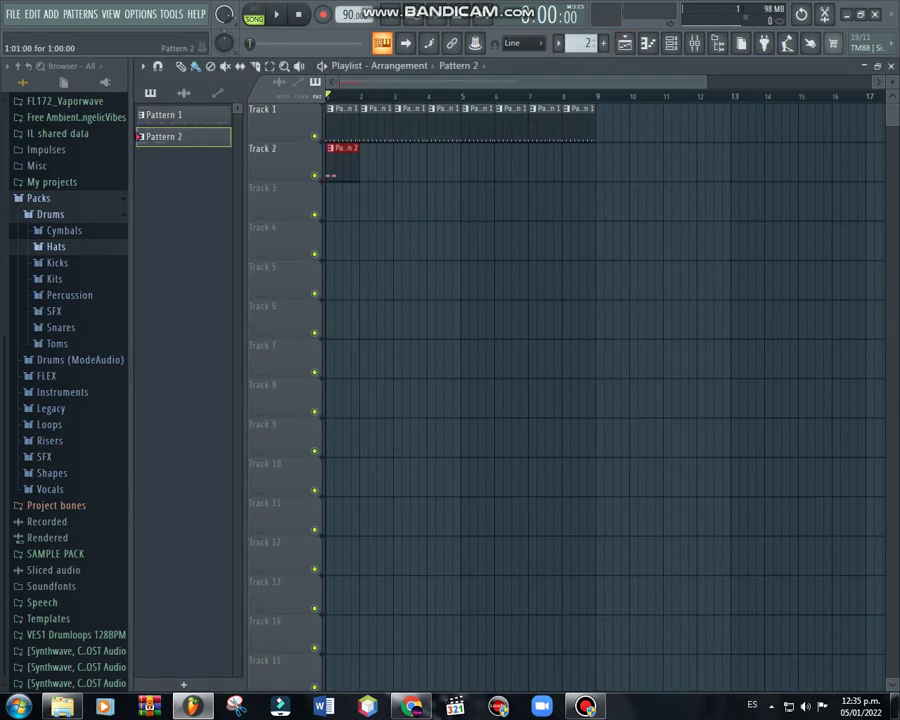
left_click_drag(358, 150, 460, 150)
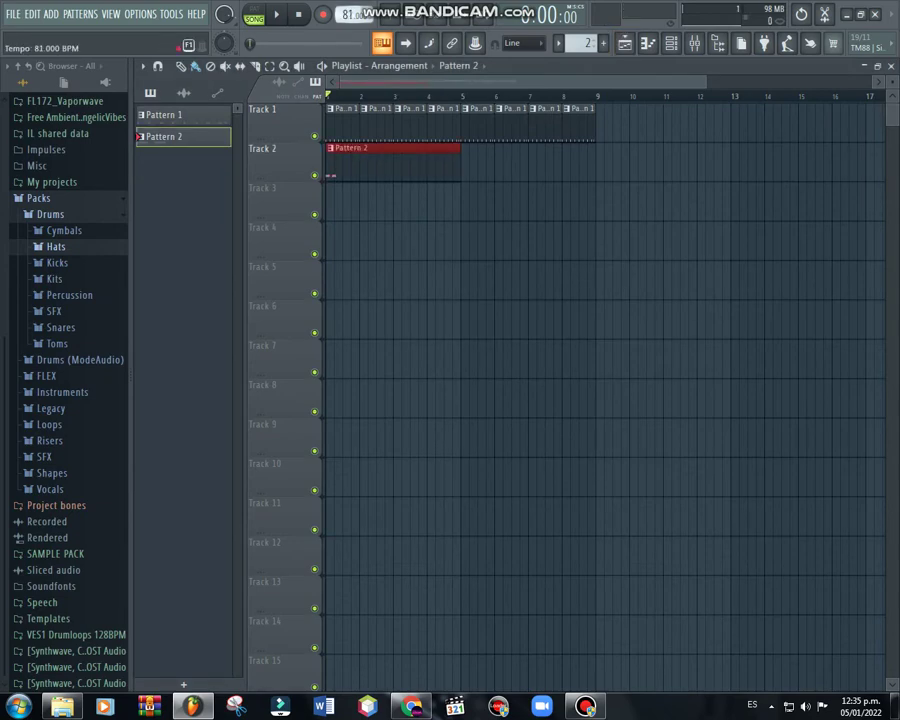
key("space")
Step: Transpose the two bass notes to E4 in the piano roll and lengthen the first until it meets the second
key("F7")
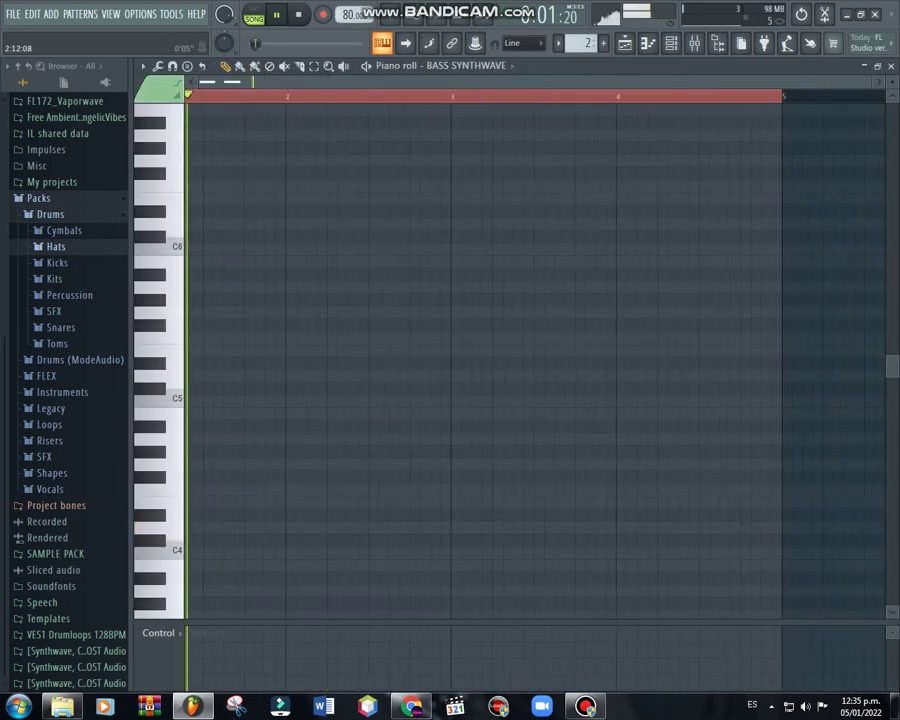
key("space")
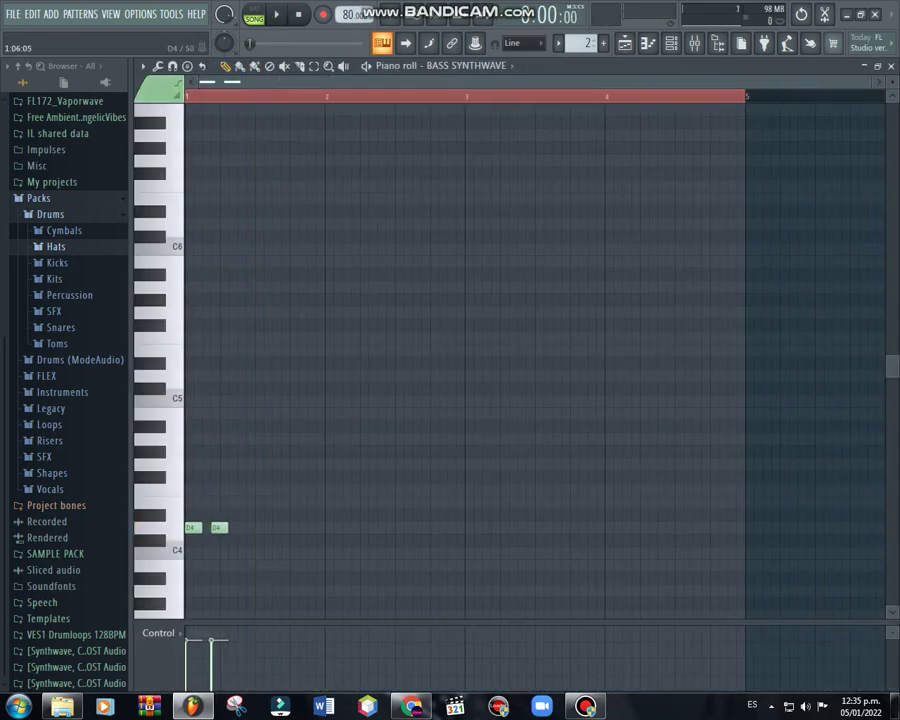
key("space")
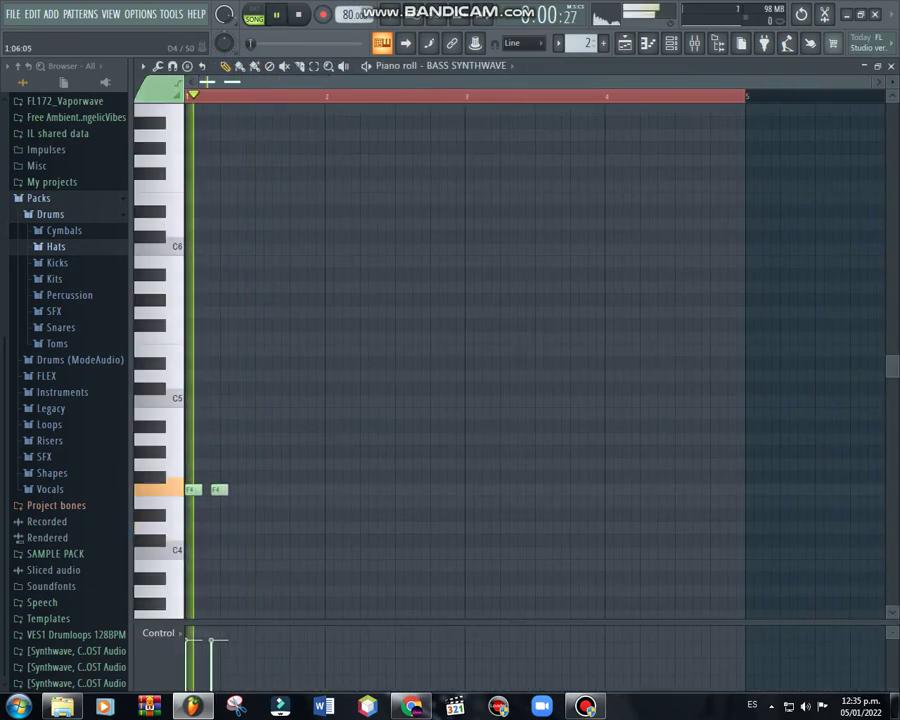
key("space")
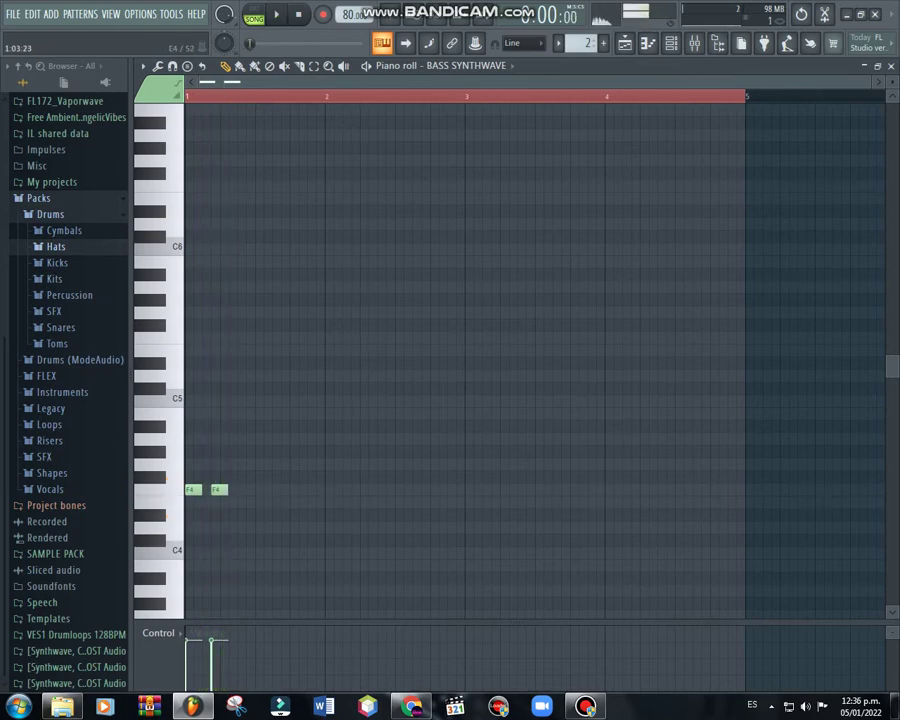
left_click_drag(196, 474, 210, 502)
key("Down")
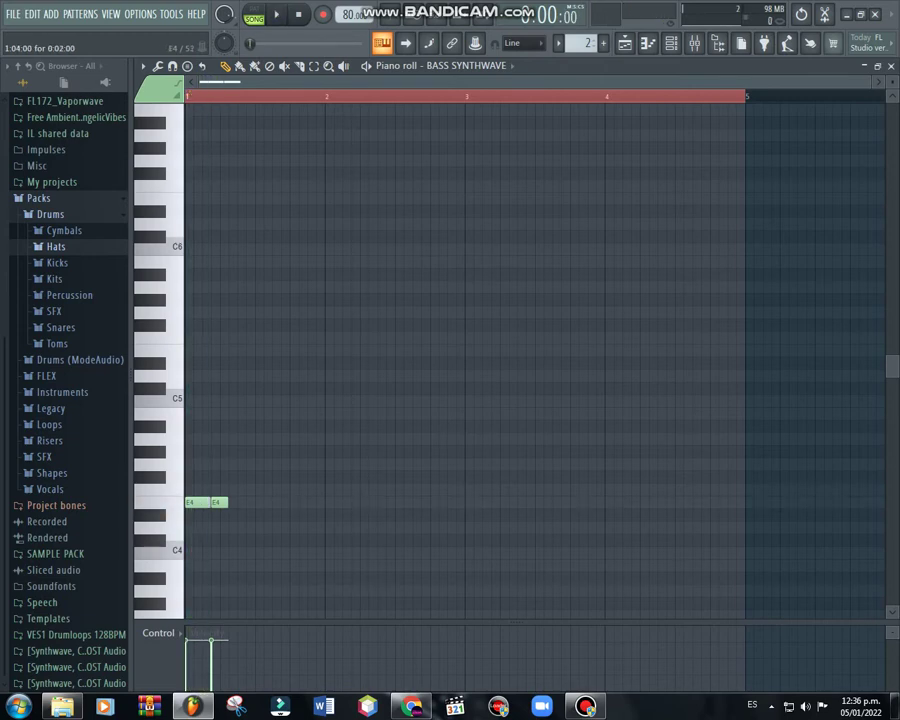
Step: Lengthen the second E4 to three steps and add three-step E4 notes on steps 8, 12 and 16 of bar 1
left_click(250, 502)
key("space")
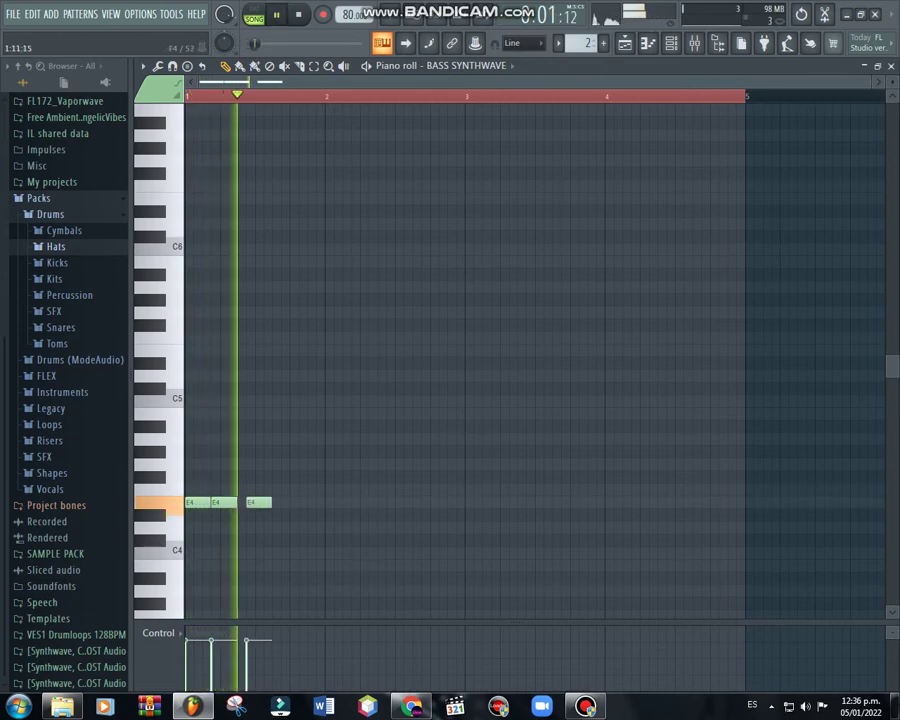
left_click(285, 502)
left_click(320, 502)
key("space")
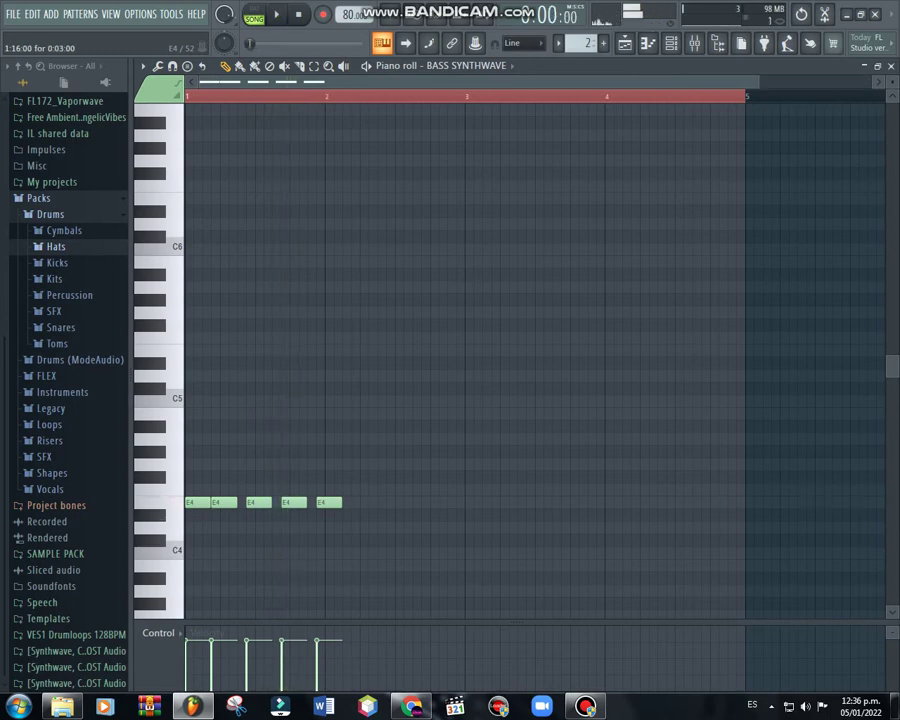
Step: Replace the last E4 with one-step G4 and A4 notes ending bar 1, and add a B3 at the start of bar 2
left_click_drag(328, 502, 319, 464)
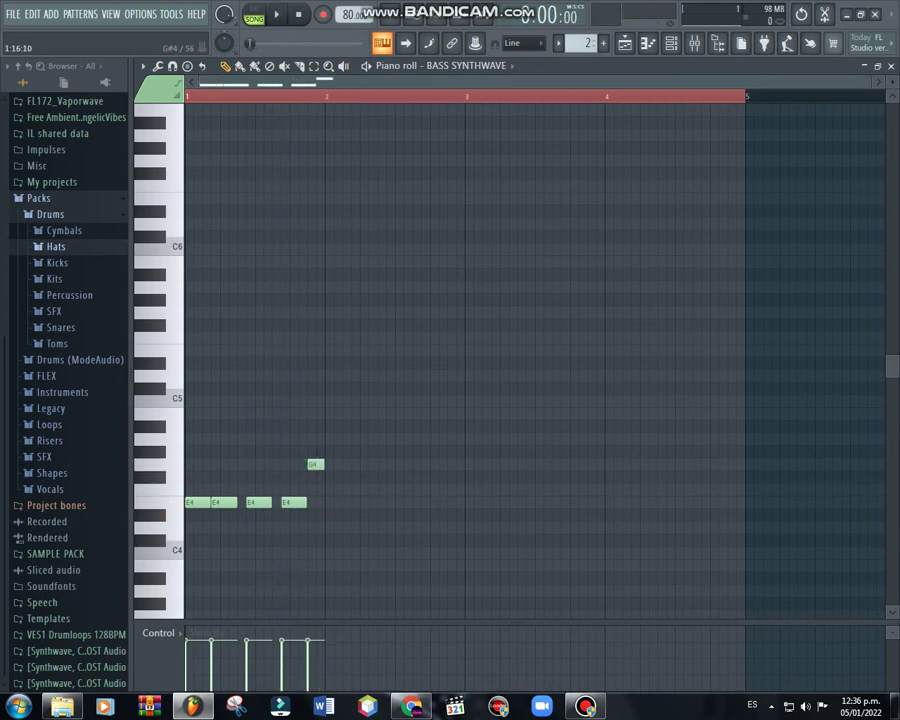
left_click(320, 439)
left_click_drag(329, 512, 329, 565)
key("space")
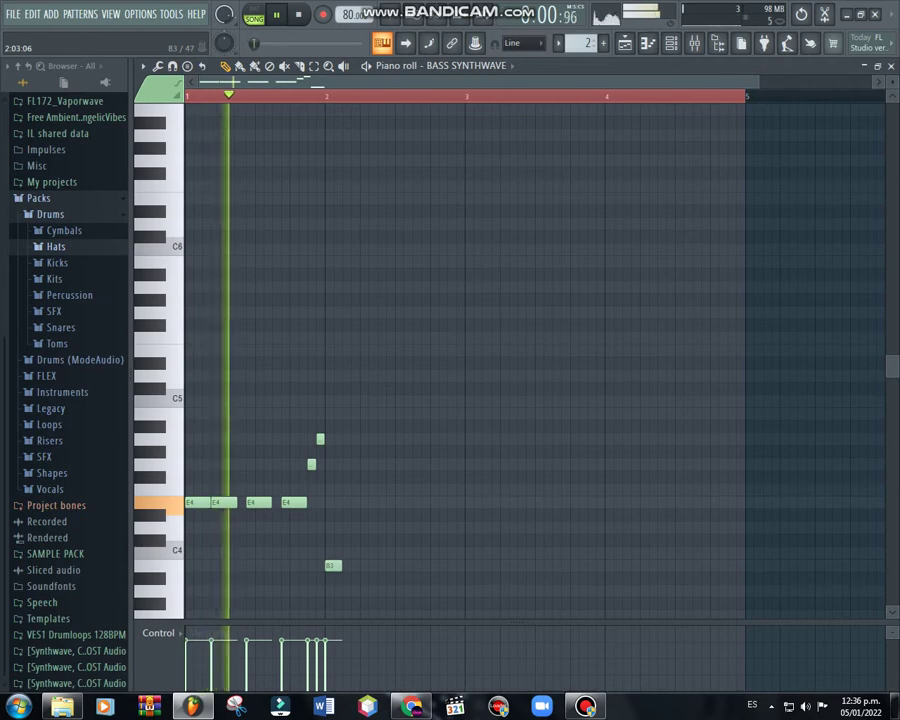
Step: Add five more B3 notes across bar 2, one on every third step
left_click(358, 565)
left_click(385, 565)
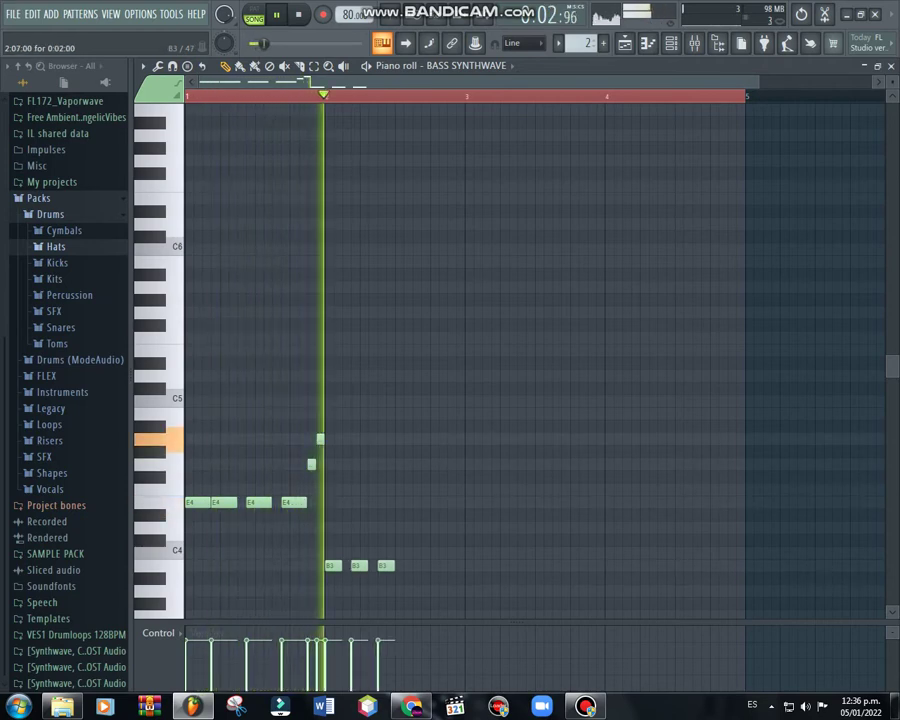
left_click(411, 565)
left_click(437, 565)
left_click(463, 565)
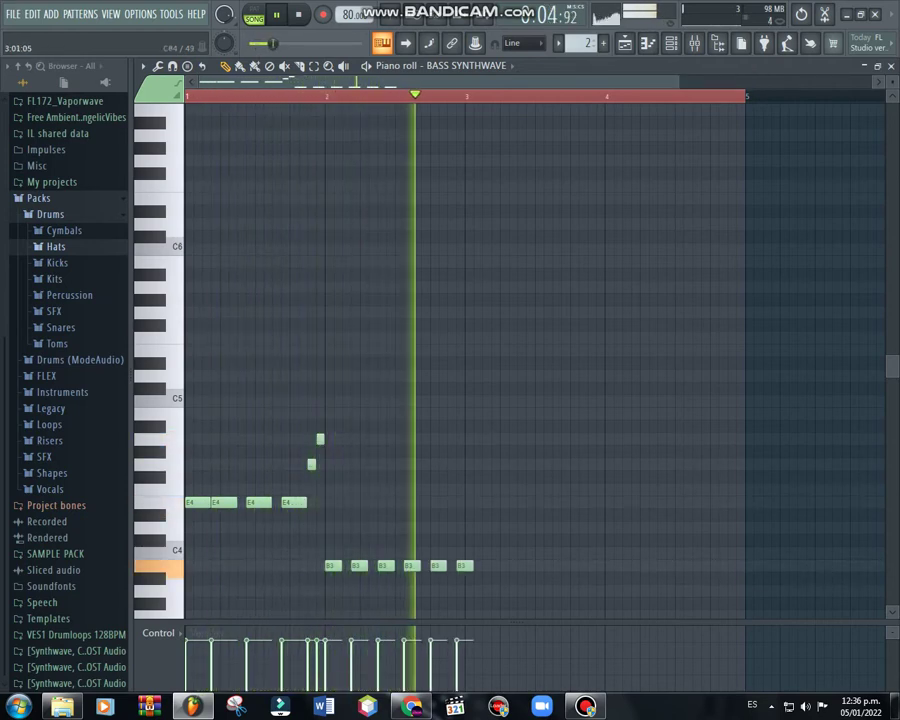
key("space")
Step: Move the last B3 to step 15 of bar 2, shorten it to one step and add a one-step D4 on step 16
left_click_drag(463, 565, 452, 565)
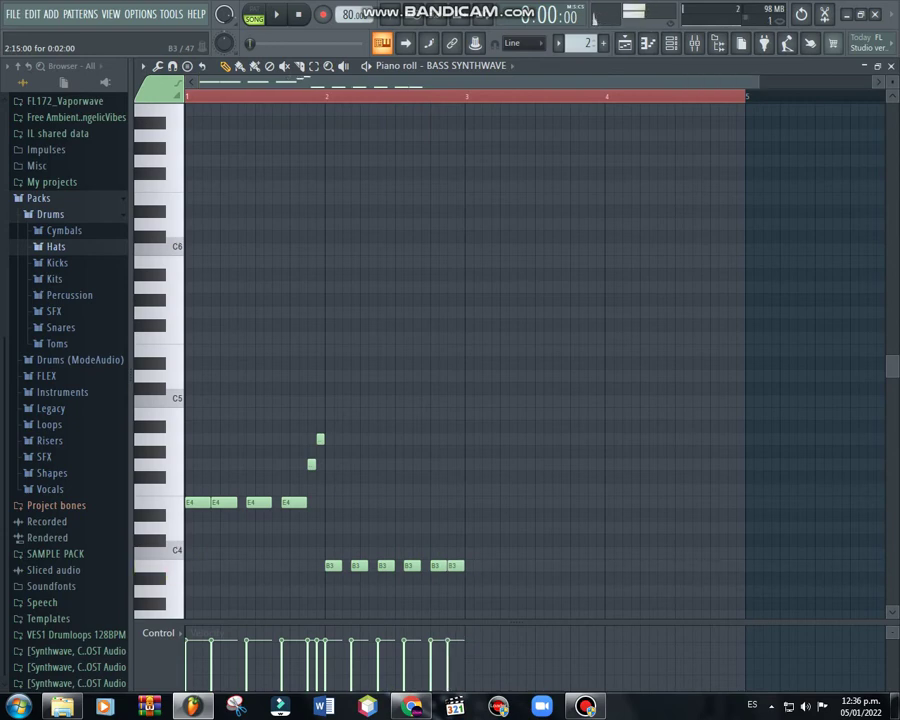
left_click(461, 540)
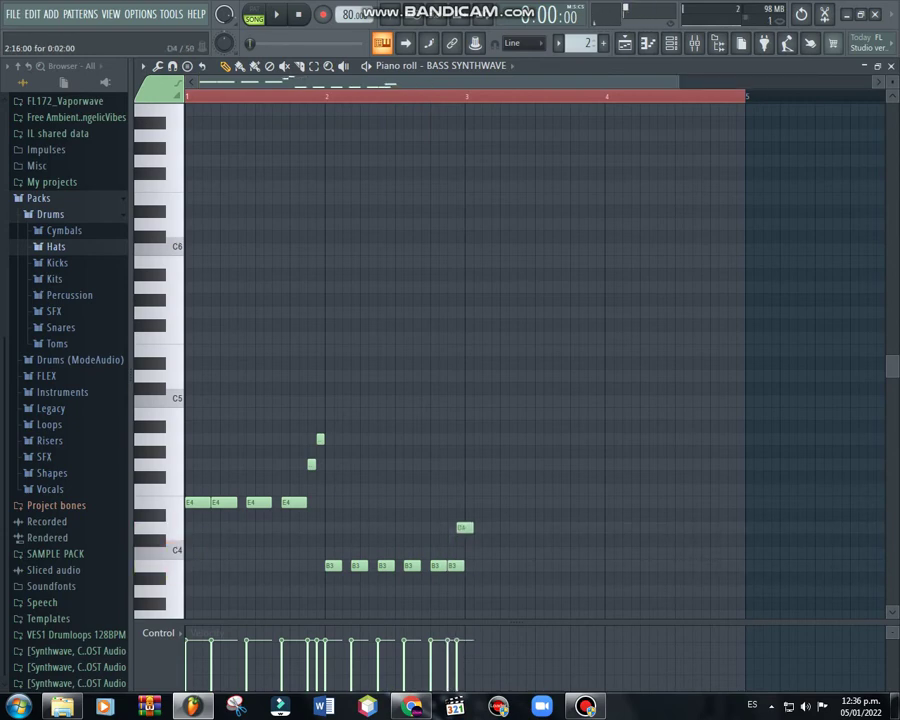
key("space")
Step: Duplicate the whole two-bar bass phrase into bars 3 and 4 and deselect the notes
key("ctrl+a")
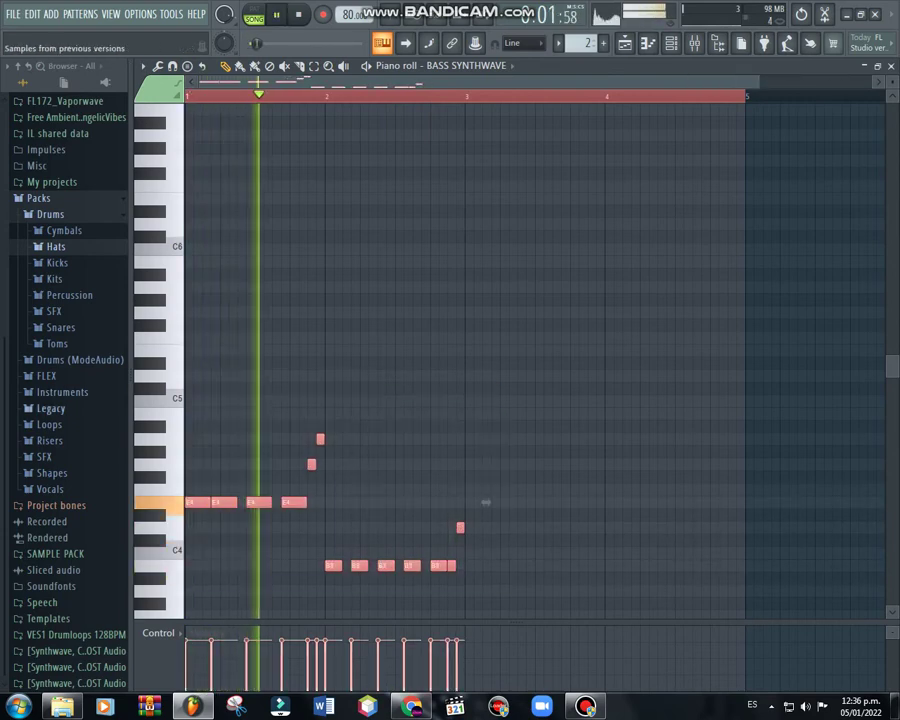
key("ctrl+b")
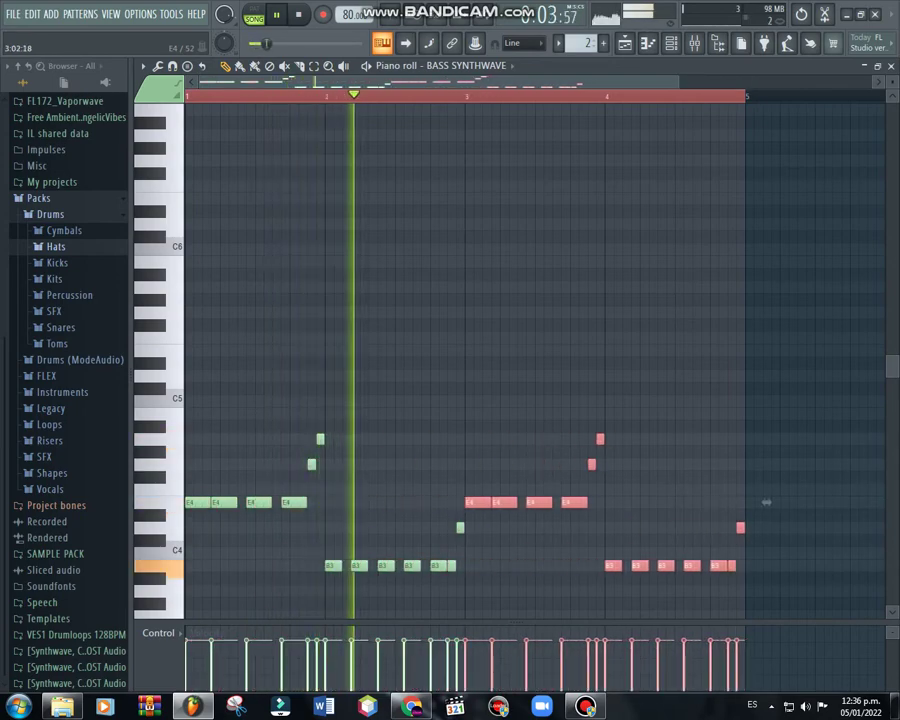
key("ctrl+d")
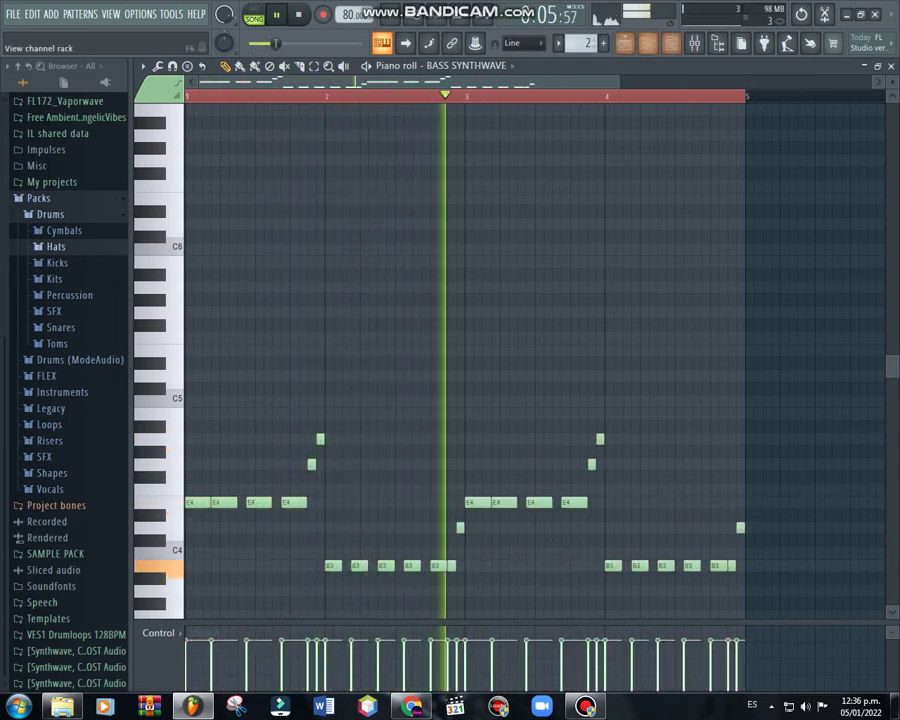
Step: Reopen the BASS SYNTHWAVE synth and raise its channel output to about 13.2 dB
key("F9")
key("F6")
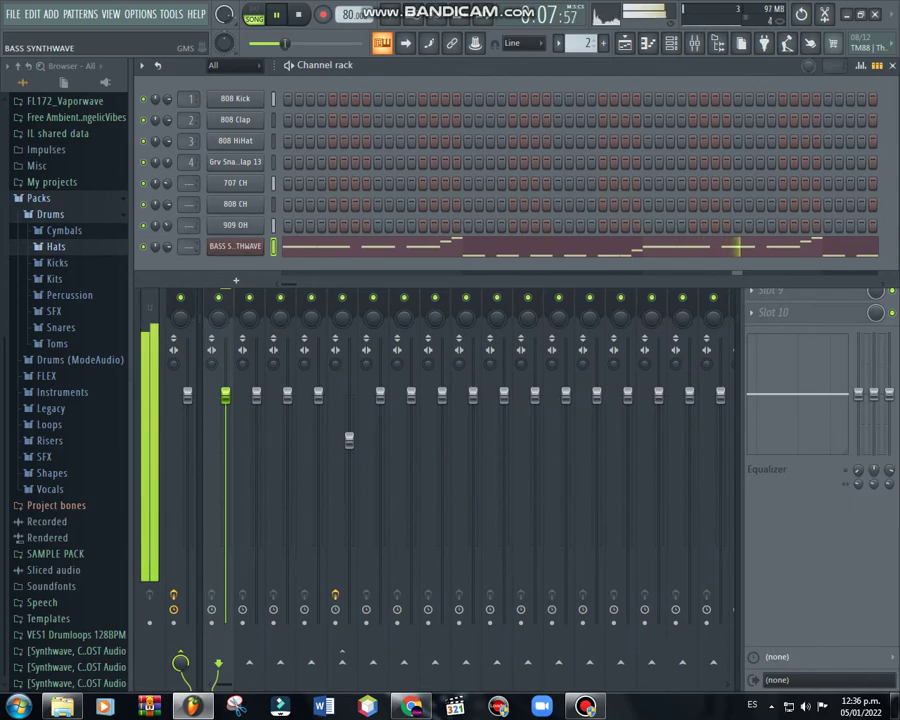
left_click(236, 246)
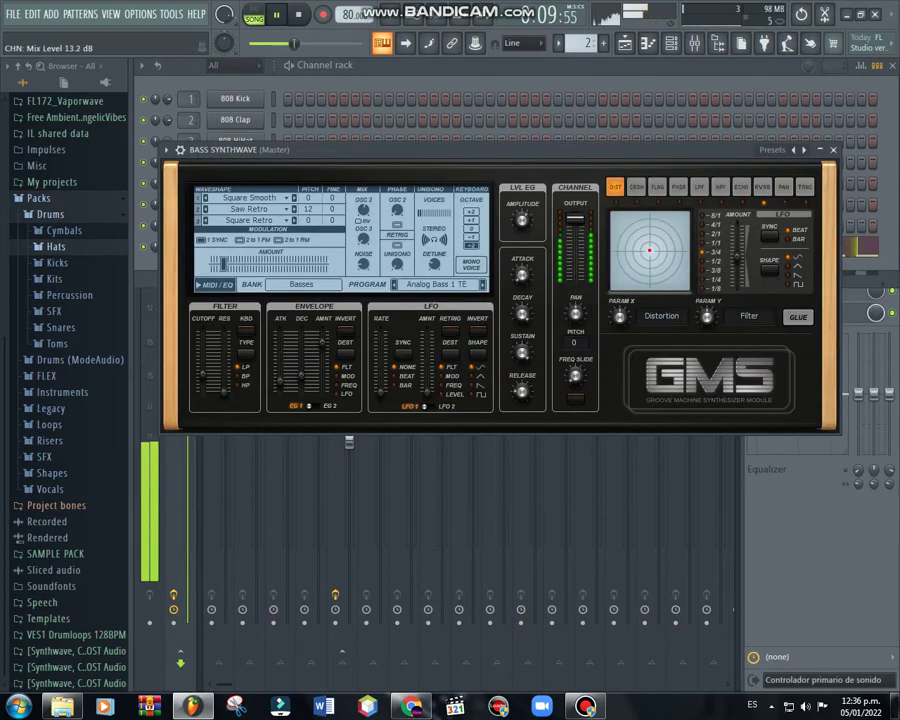
Step: Enable Glue in the GMS effects and shift the Echo effect's XY point up and right of centre
left_click(797, 317)
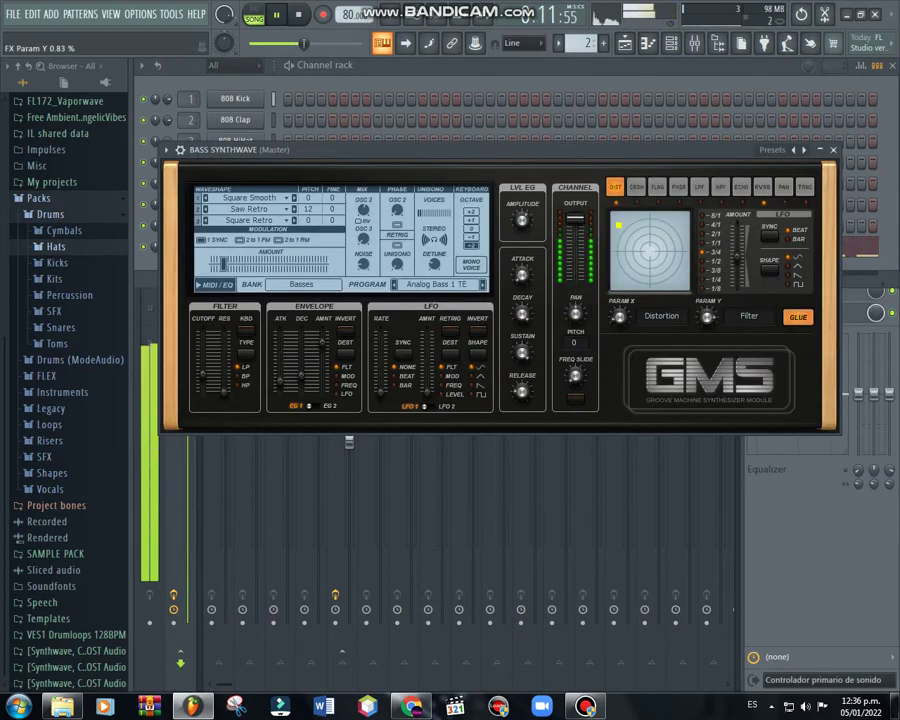
left_click(740, 187)
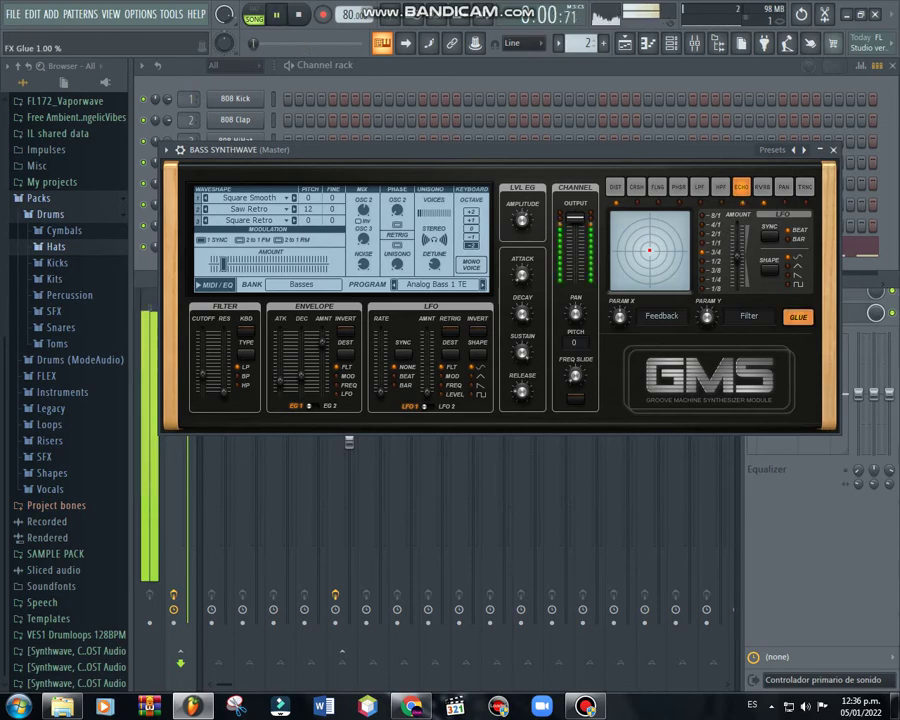
left_click_drag(662, 256, 665, 257)
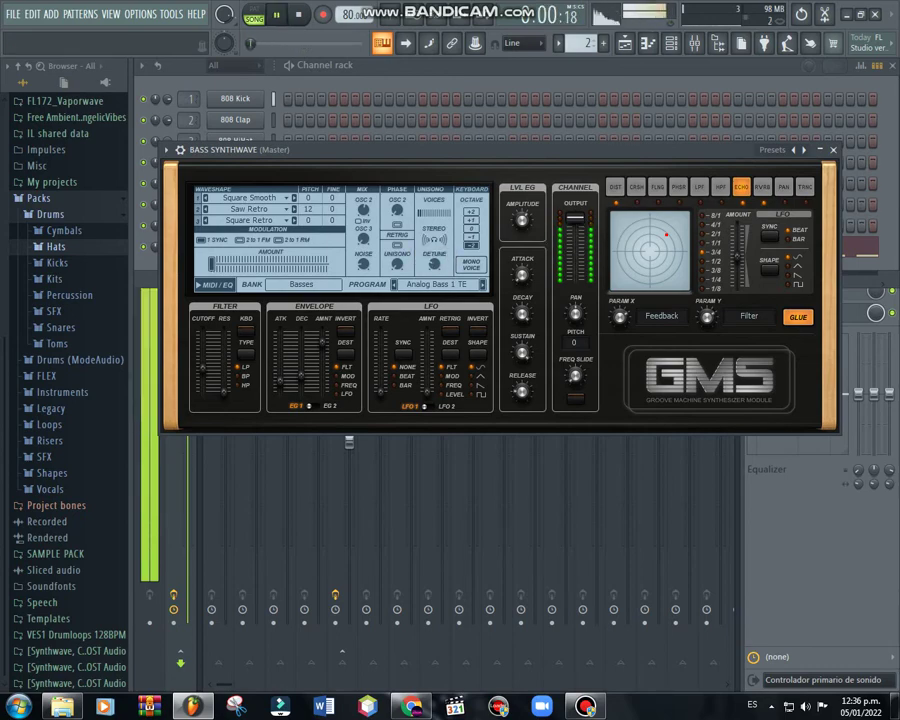
Step: Route the BASS SYNTHWAVE channel to mixer Insert 3 and disable the Fruity Limiter on the Master track
key("F9")
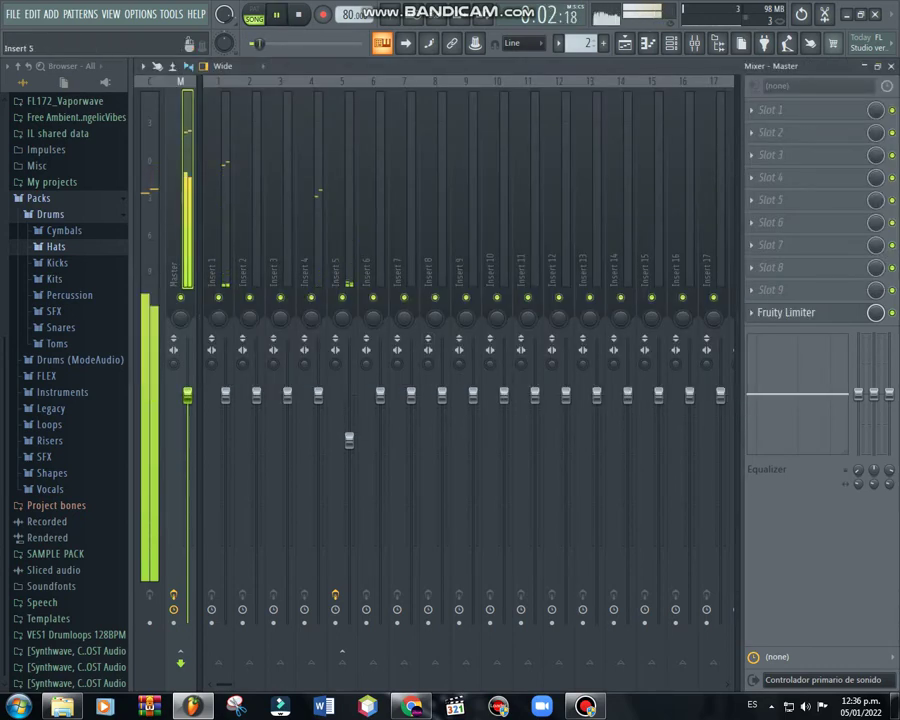
left_click(281, 200)
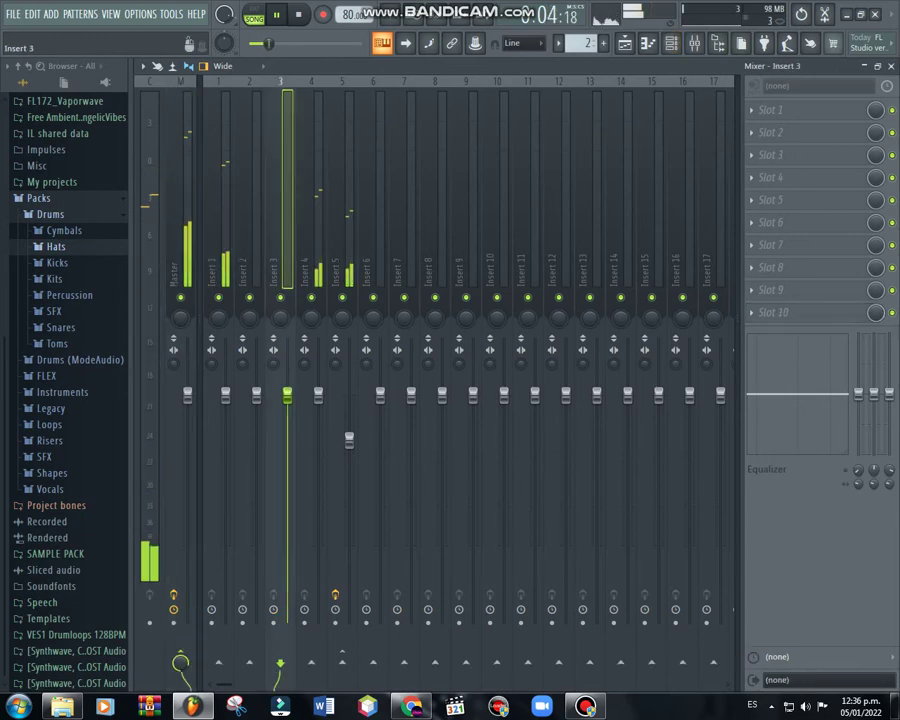
key("ctrl+l")
left_click(180, 662)
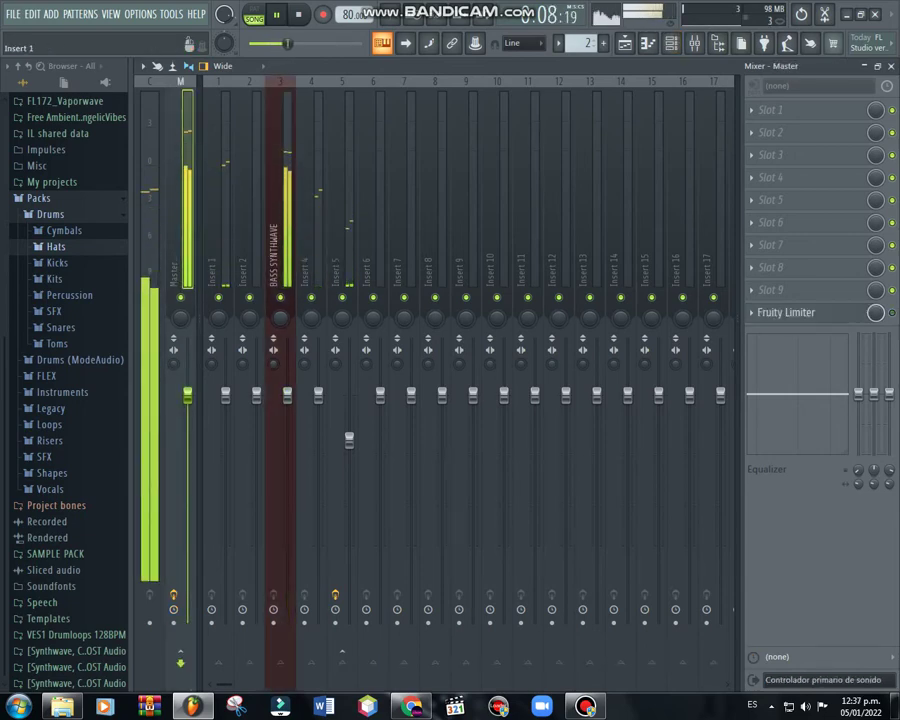
Step: Sidechain mixer Insert 1 to the BASS SYNTHWAVE track and load a Fruity Limiter in that track's slot 5
left_click(218, 450)
right_click(280, 660)
left_click(330, 666)
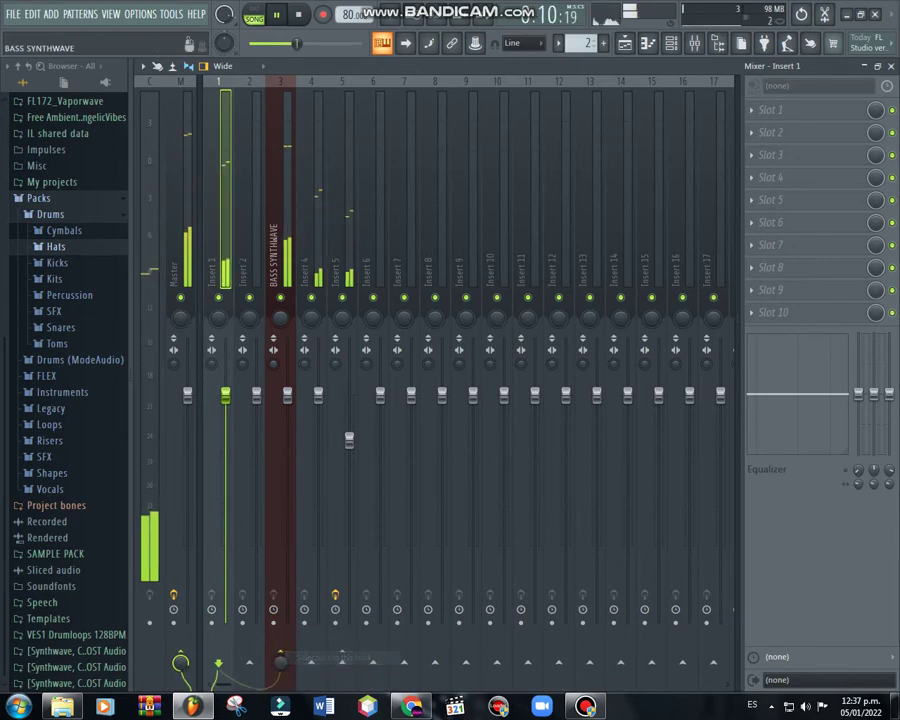
left_click(283, 640)
left_click(770, 199)
left_click(550, 327)
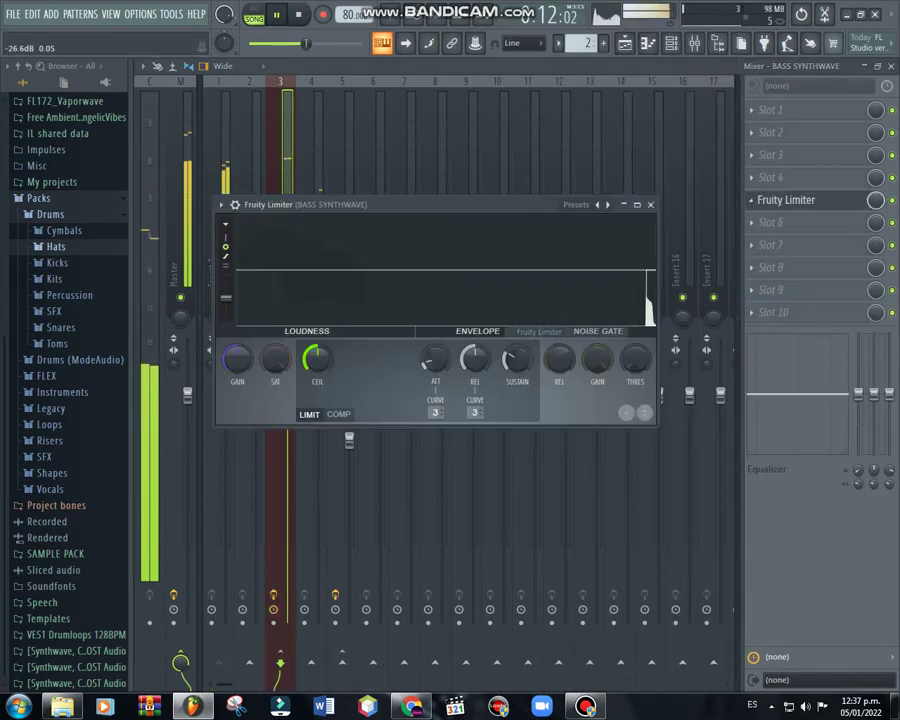
Step: Set the bass limiter to compressor mode with sidechain input 1, threshold about -29.9 dB and a higher ratio
left_click_drag(317, 358, 317, 315)
left_click(338, 414)
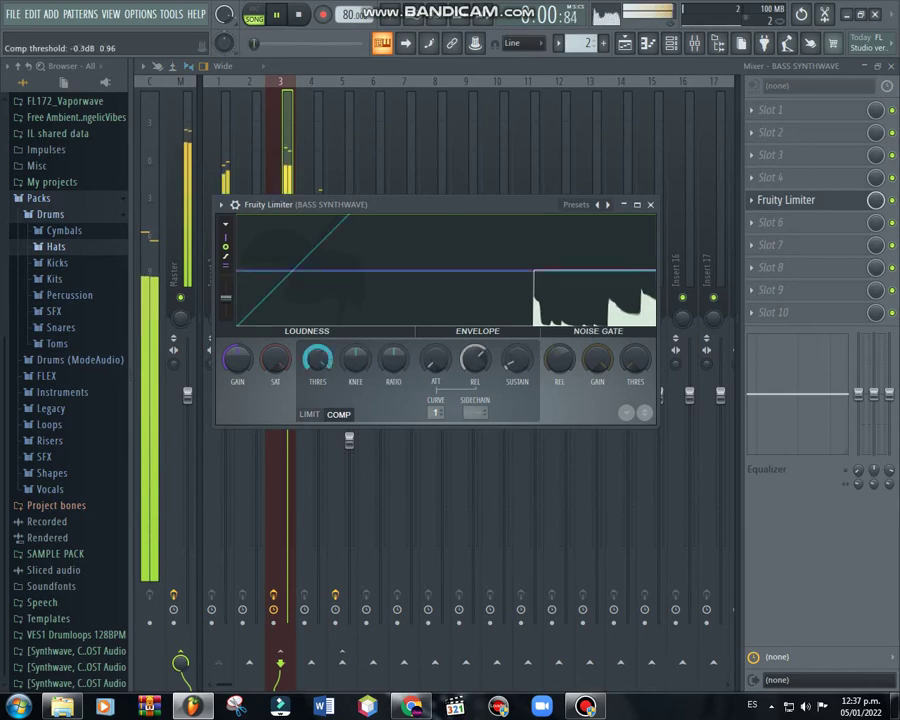
left_click(475, 412)
left_click(503, 433)
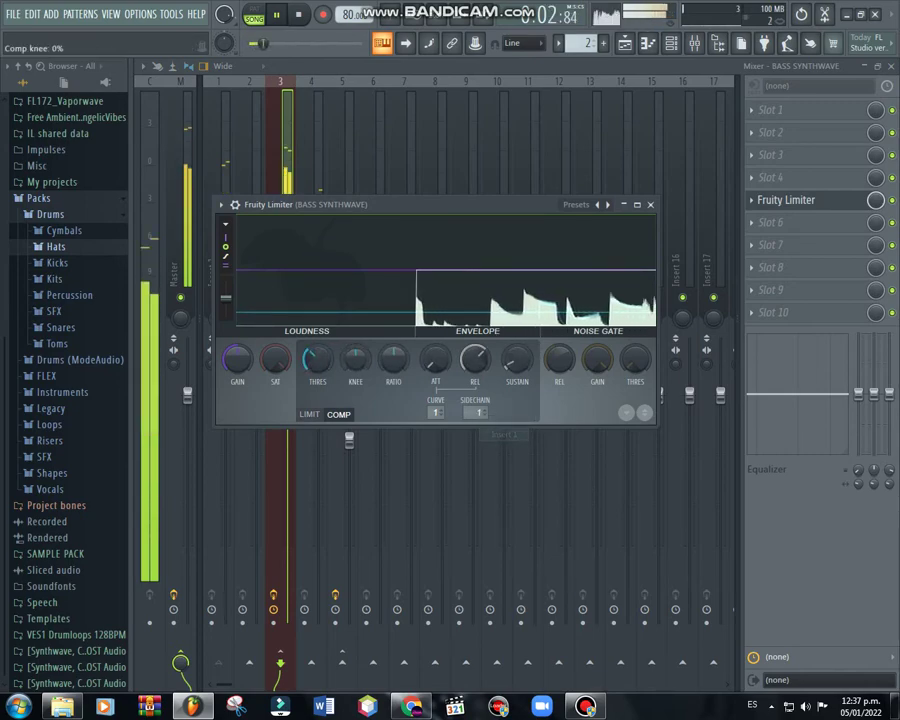
left_click_drag(317, 358, 317, 380)
left_click_drag(393, 358, 393, 335)
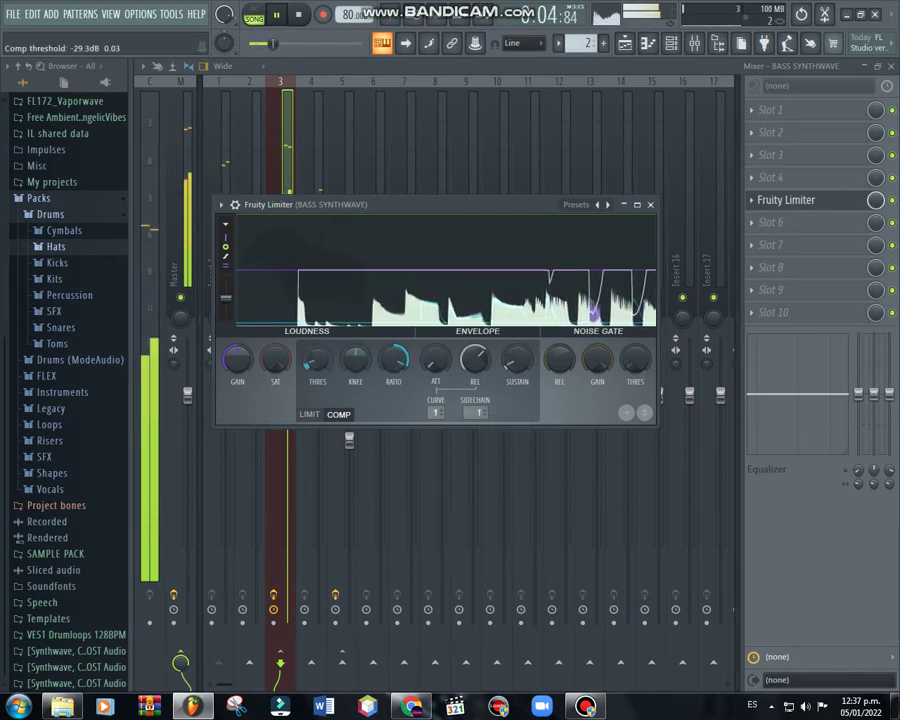
left_click(650, 204)
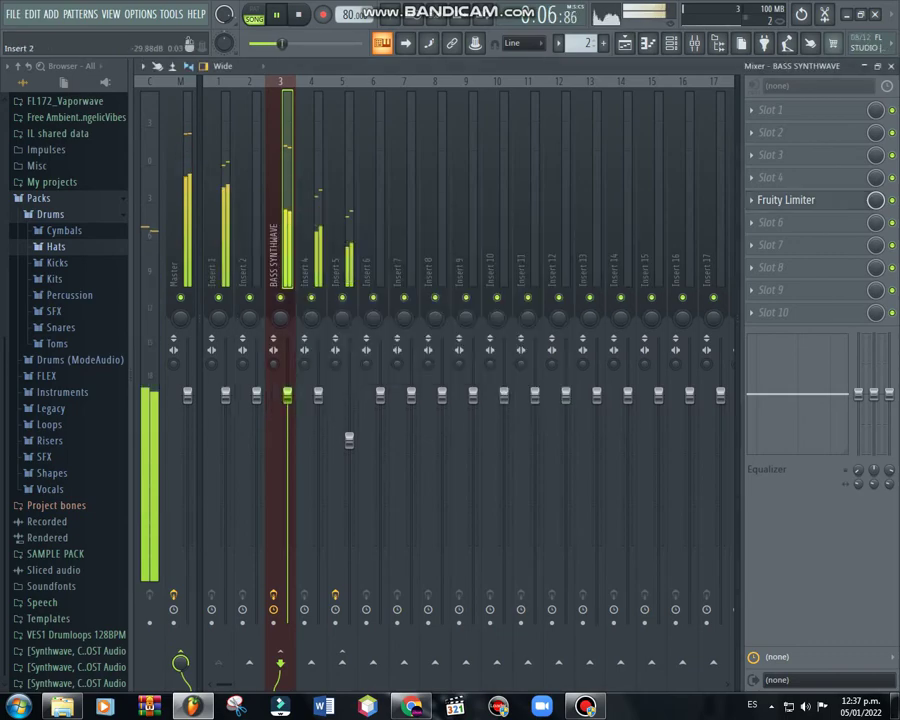
Step: Lower the BASS SYNTHWAVE mixer fader and repeat the Pattern 2 clip from bar 5 on playlist Track 2
left_click_drag(287, 396, 287, 425)
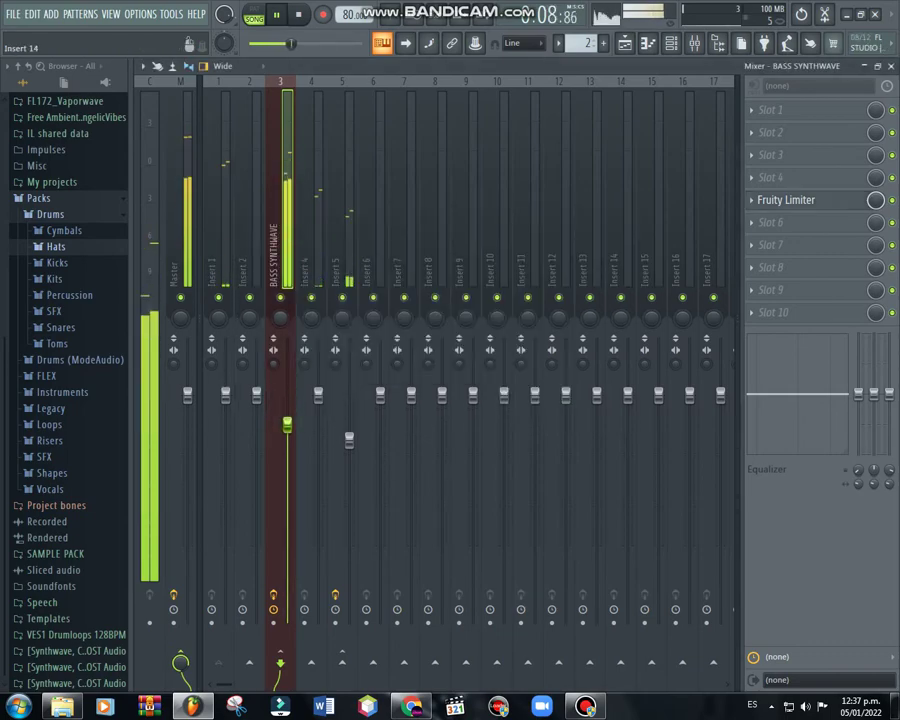
key("F5")
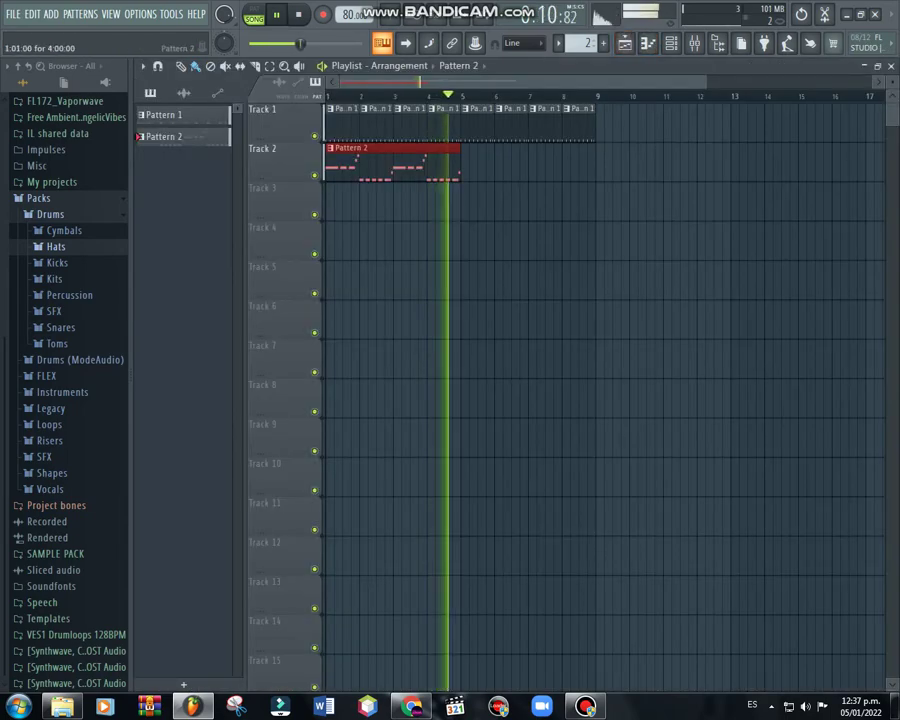
Step: Start Pattern 3, add a GMS synth with the pluck retro preset, and audition it
key("F6")
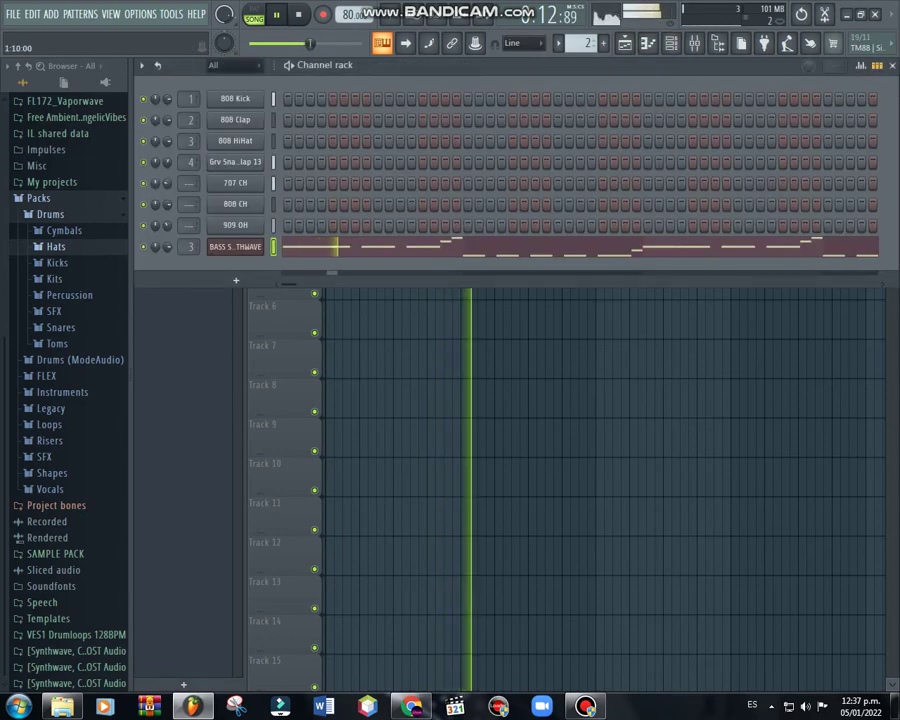
key("KP_Add")
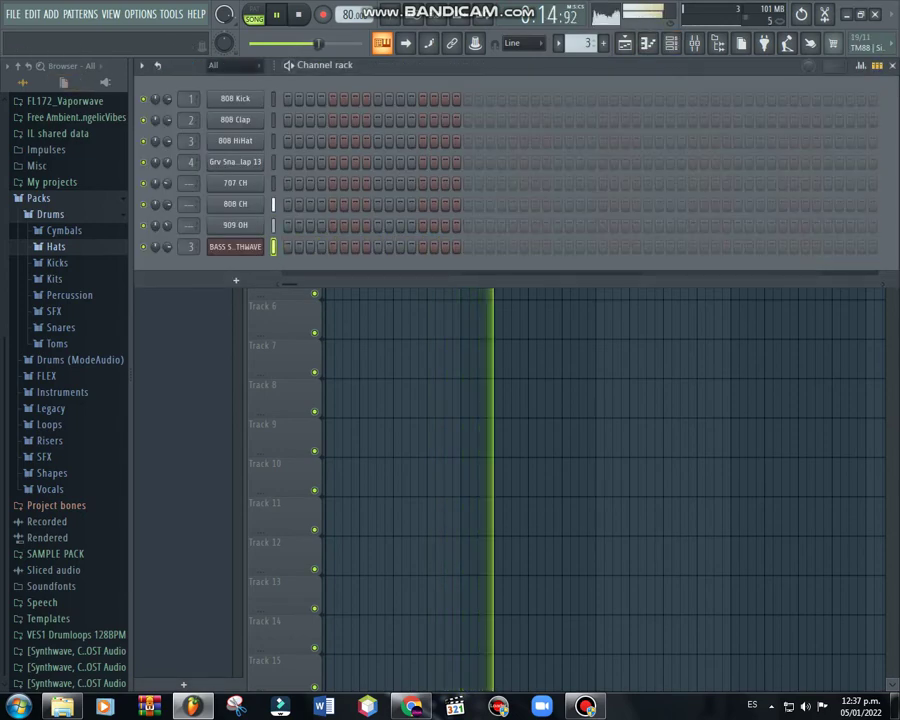
left_click(49, 13)
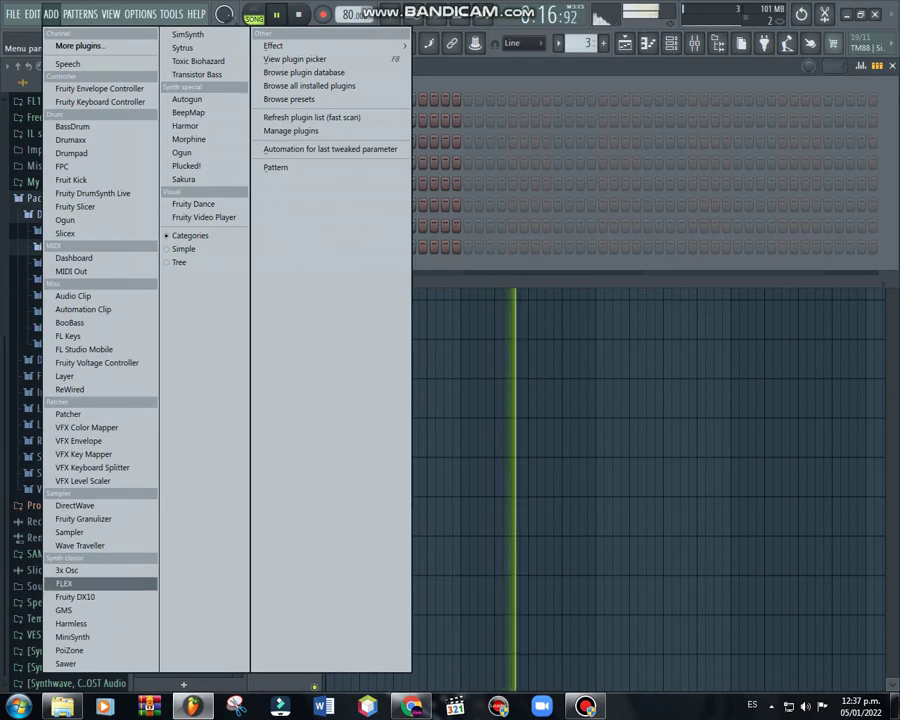
left_click(62, 608)
left_click(198, 168)
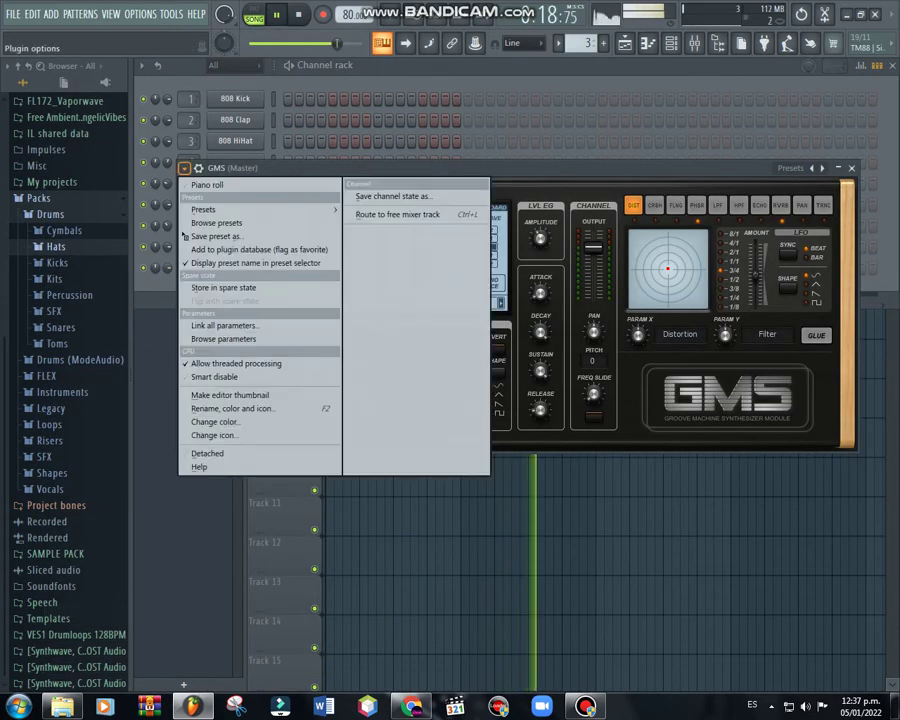
mouse_move(220, 220)
left_click(370, 287)
key("m")
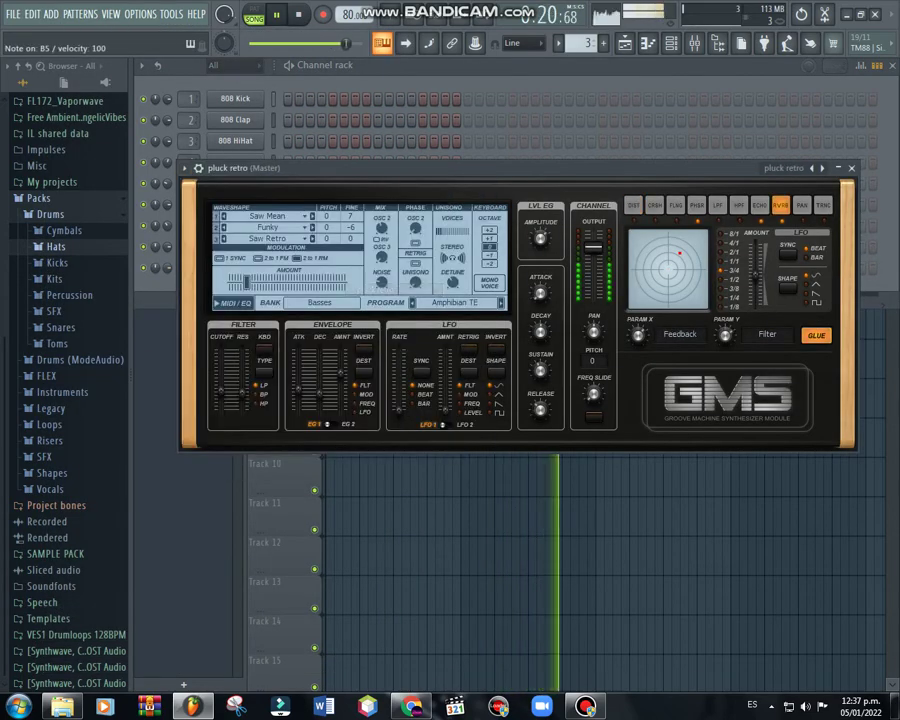
mouse_move(453, 258)
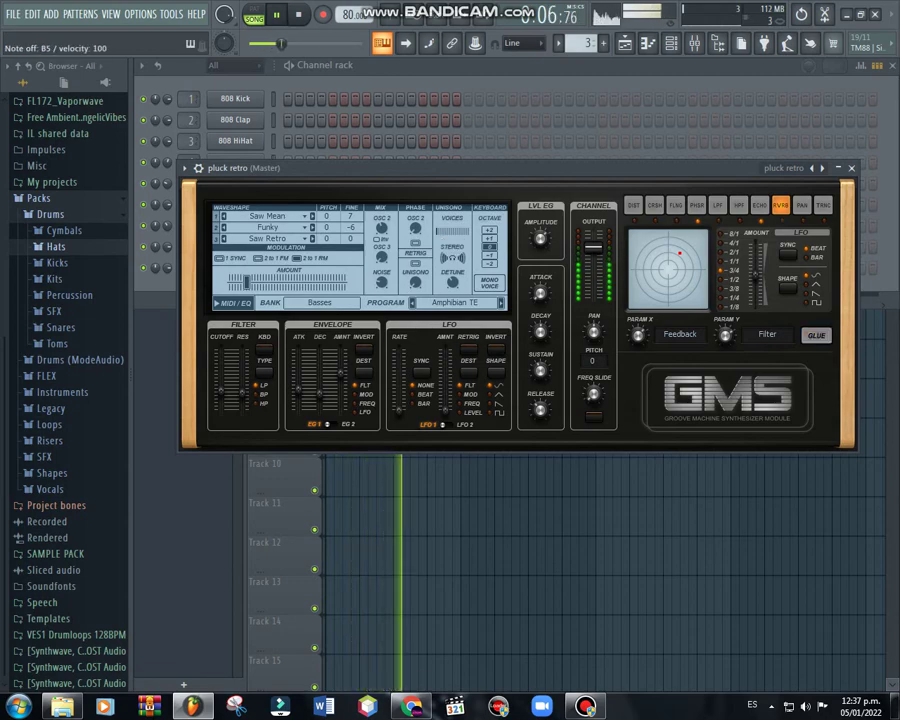
Step: Route the pluck retro channel to mixer Insert 7
key("F9")
left_click(410, 200)
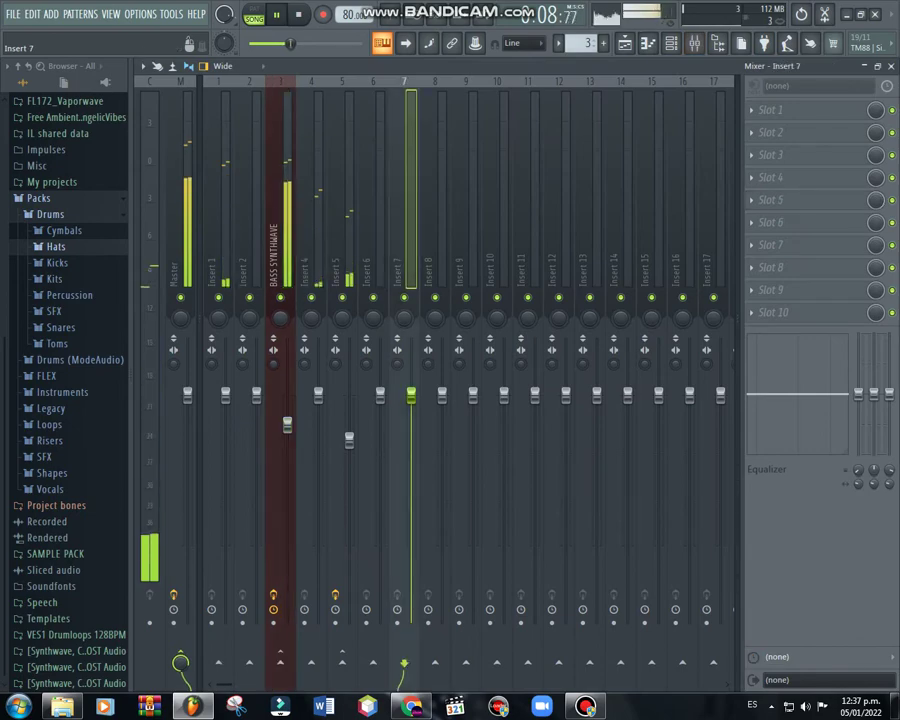
key("ctrl+l")
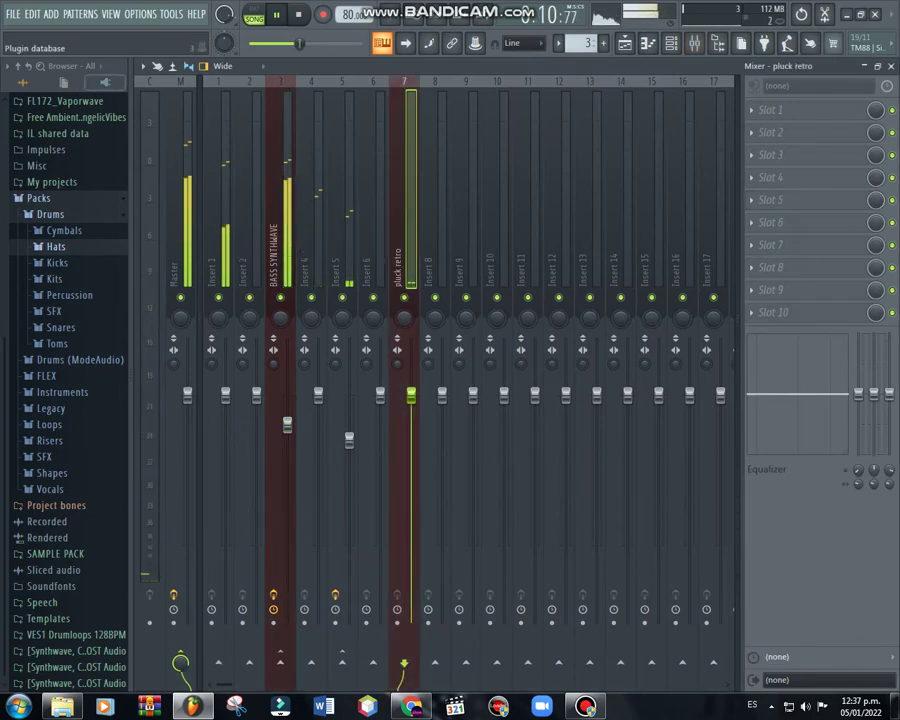
Step: Load the VST3 effect ValhallaSupermassive on the pluck retro mixer track and set its mix to 54.8%
left_click(23, 82)
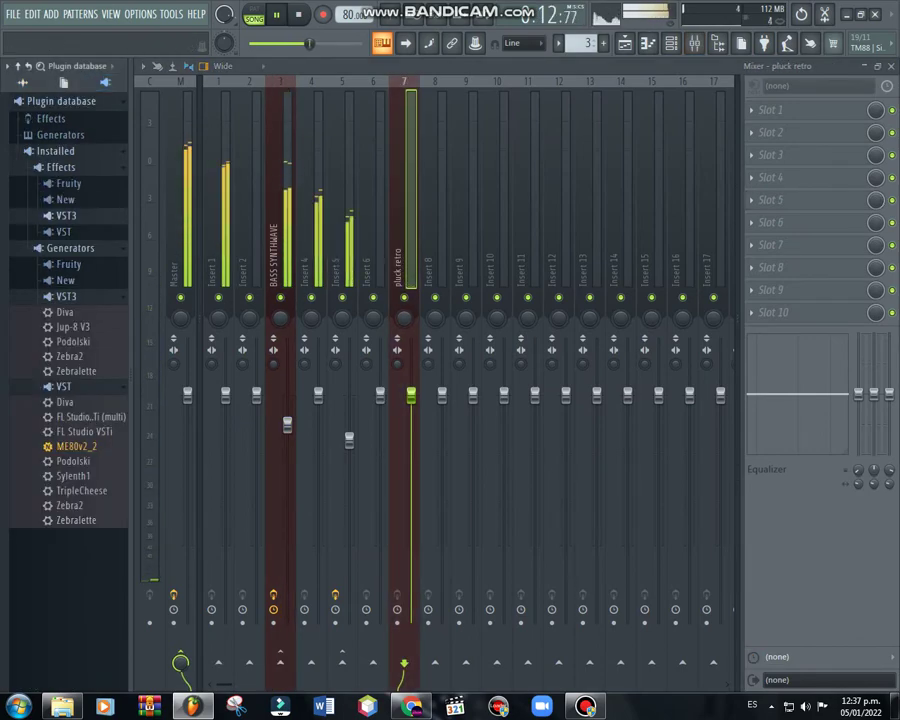
left_click(65, 215)
left_click_drag(100, 467, 405, 295)
left_click_drag(199, 246, 199, 236)
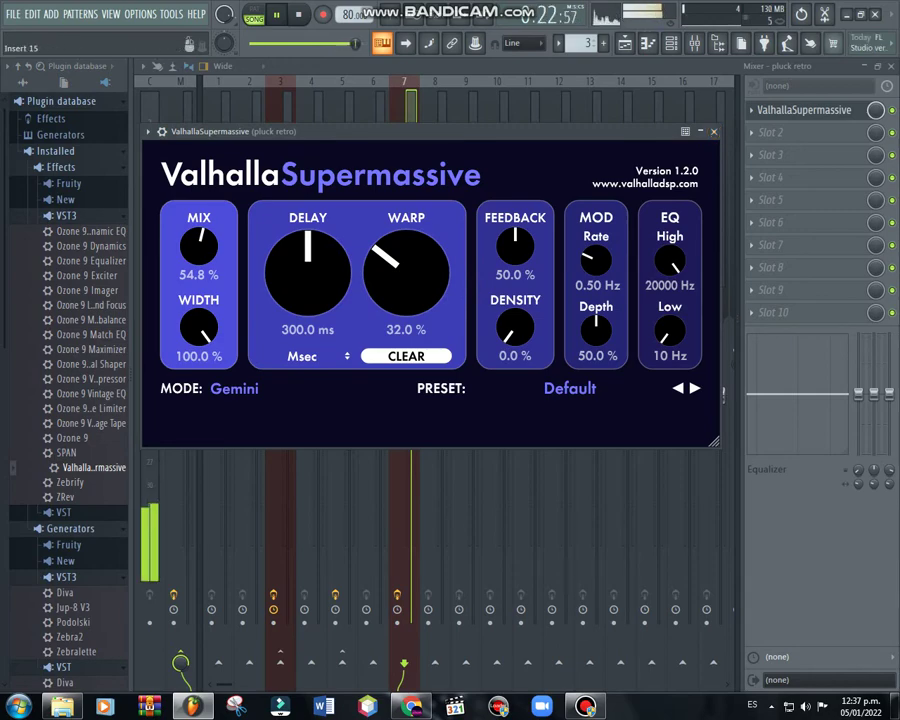
Step: Reopen the pluck retro synth and raise its channel output to about 8.8 dB
left_click(670, 43)
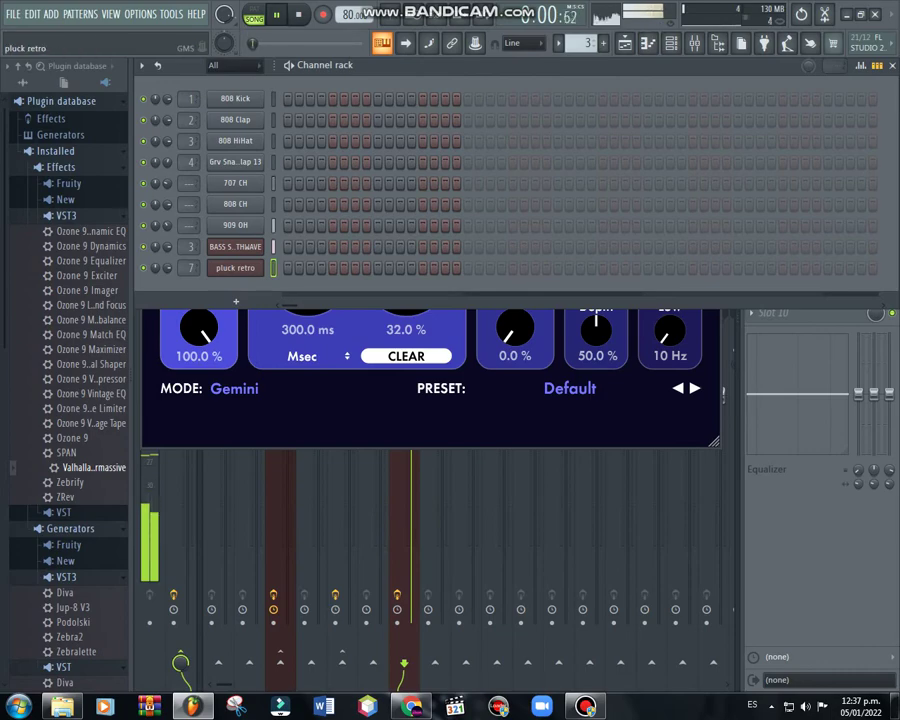
left_click(235, 267)
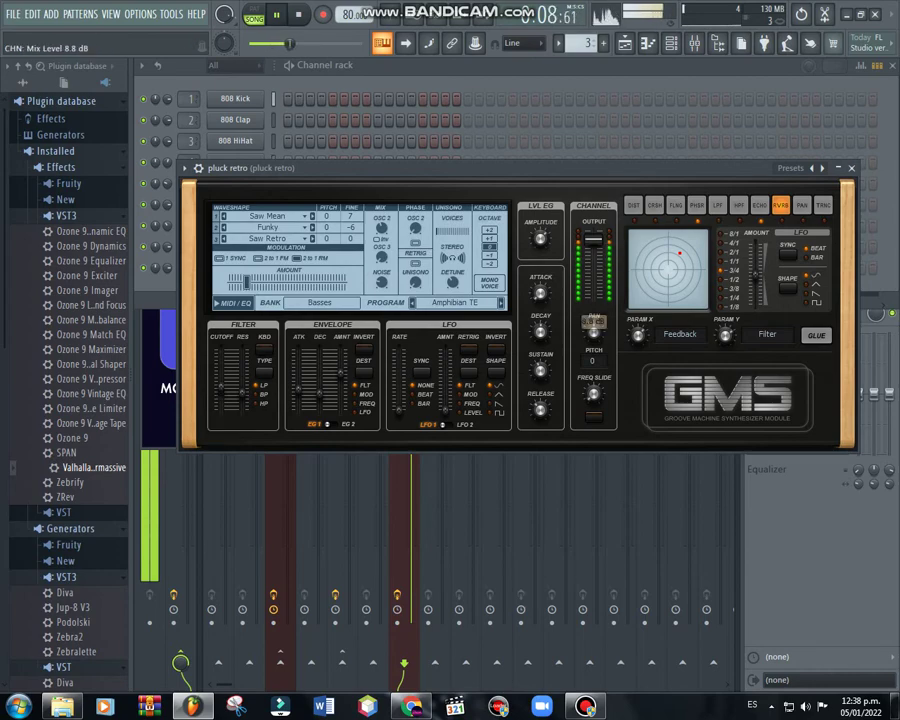
key("F9")
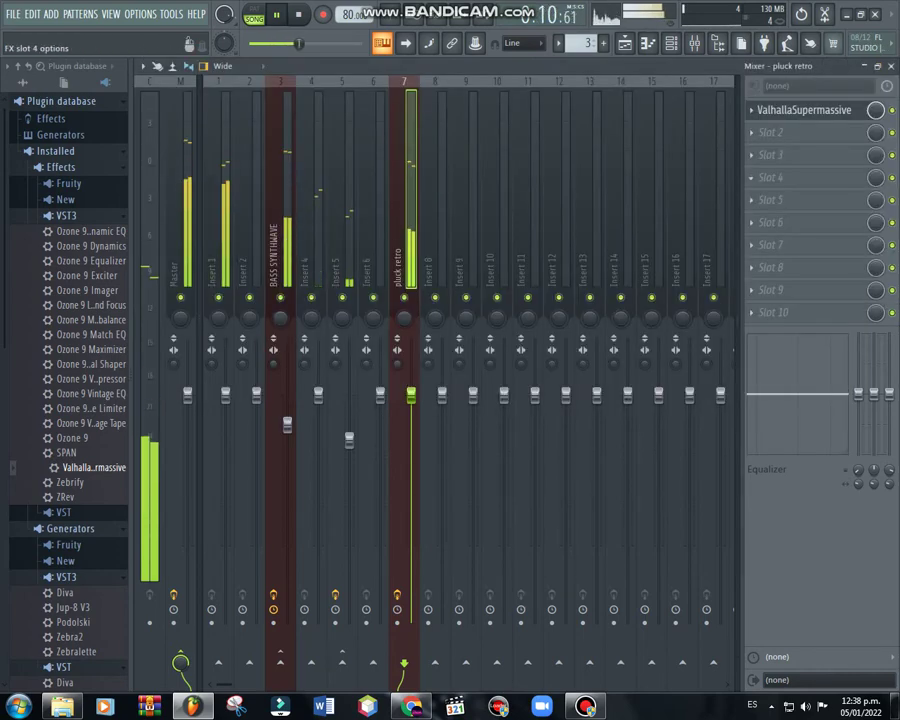
Step: Place Pattern 3 at bar 1 on an empty playlist track below the bass and extend it to bar 9
key("F5")
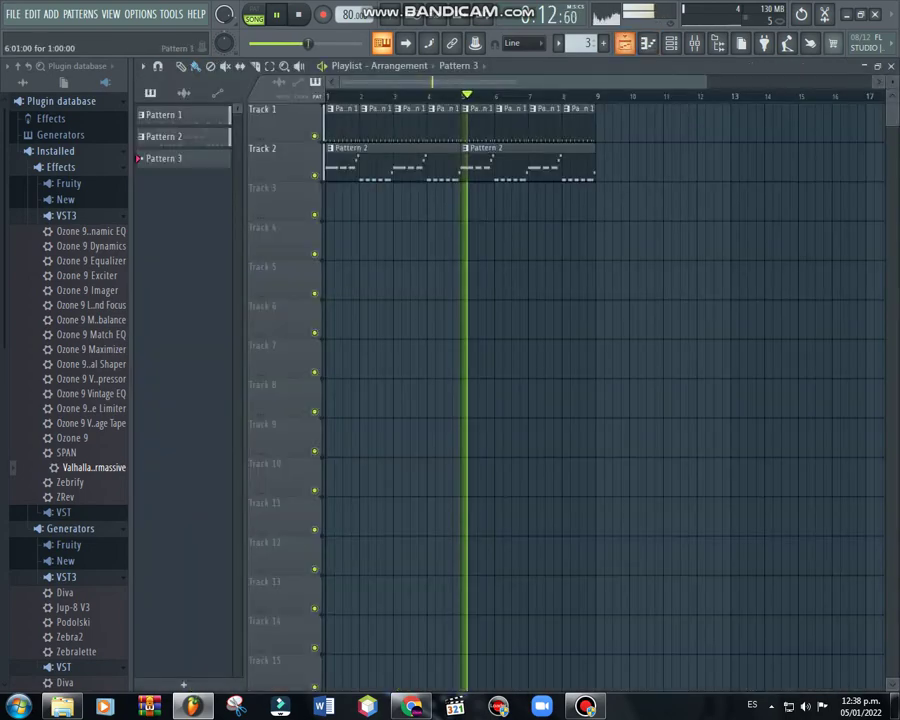
left_click(341, 230)
left_click_drag(357, 230, 595, 230)
Step: Open the pluck retro piano roll and place a short B5 note in the second half of bar 1
key("F6")
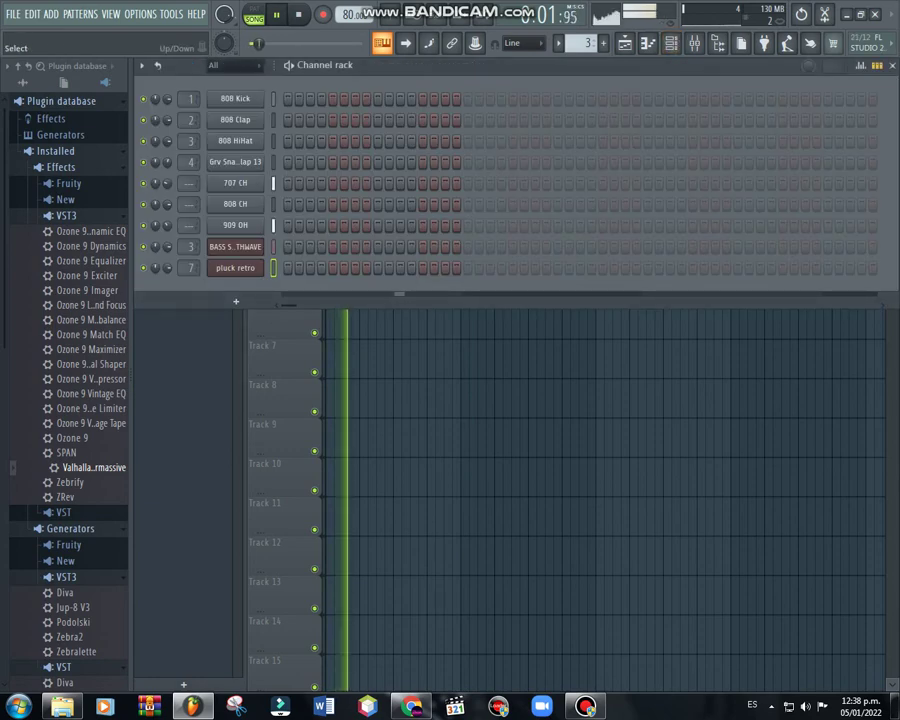
right_click(256, 262)
left_click(292, 266)
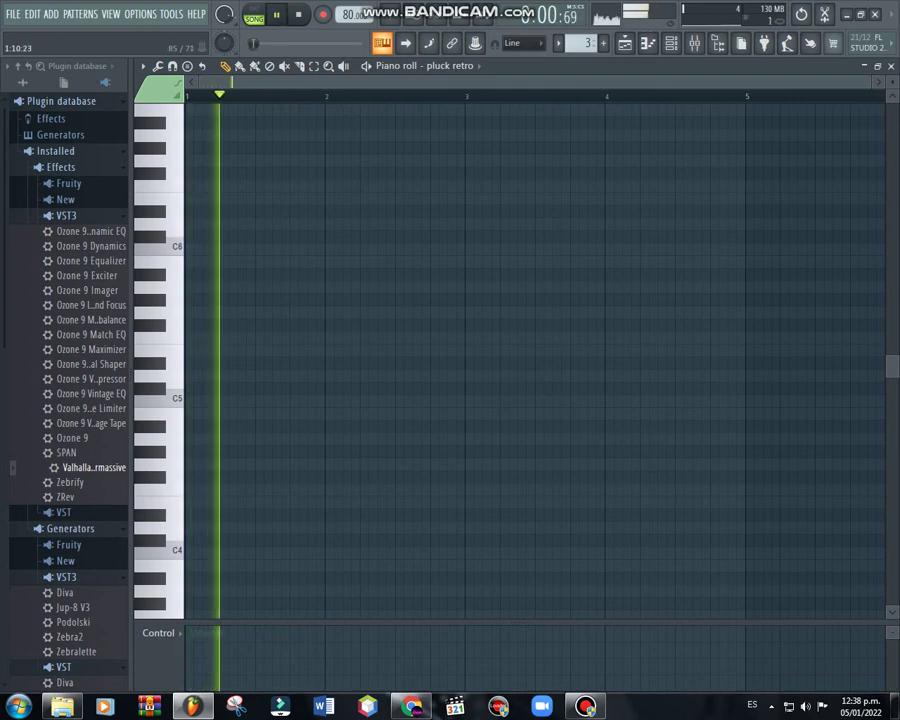
left_click(276, 262)
mouse_move(276, 262)
left_mouse_down()
mouse_move(257, 262)
mouse_move(281, 262)
left_mouse_up()
key("space")
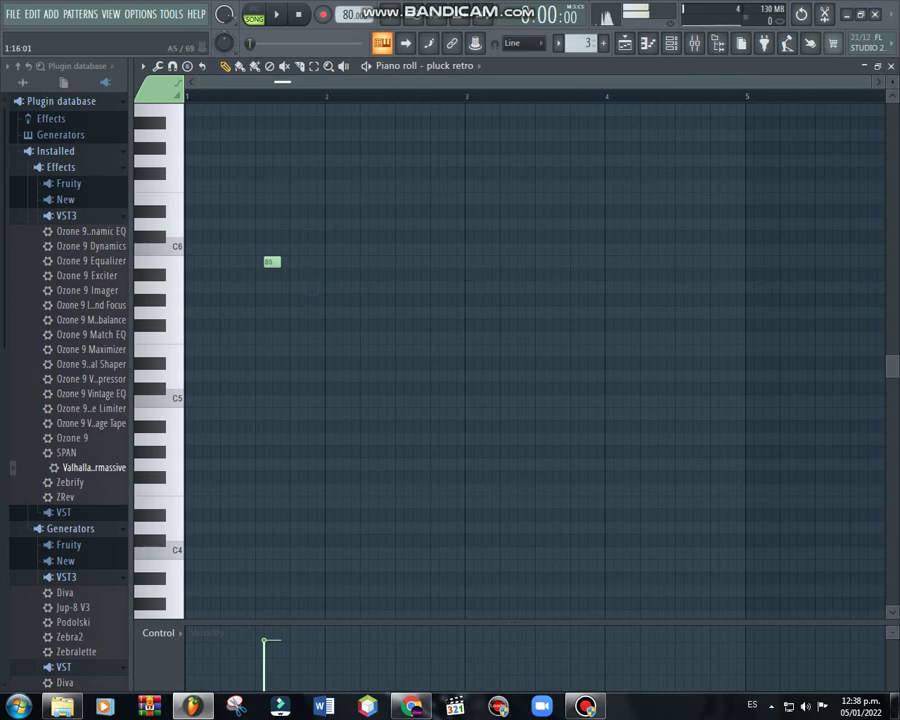
Step: Add an A5 note on the last step of bar 1 and a G5 note on the last step of bar 2
left_click(313, 287)
key("space")
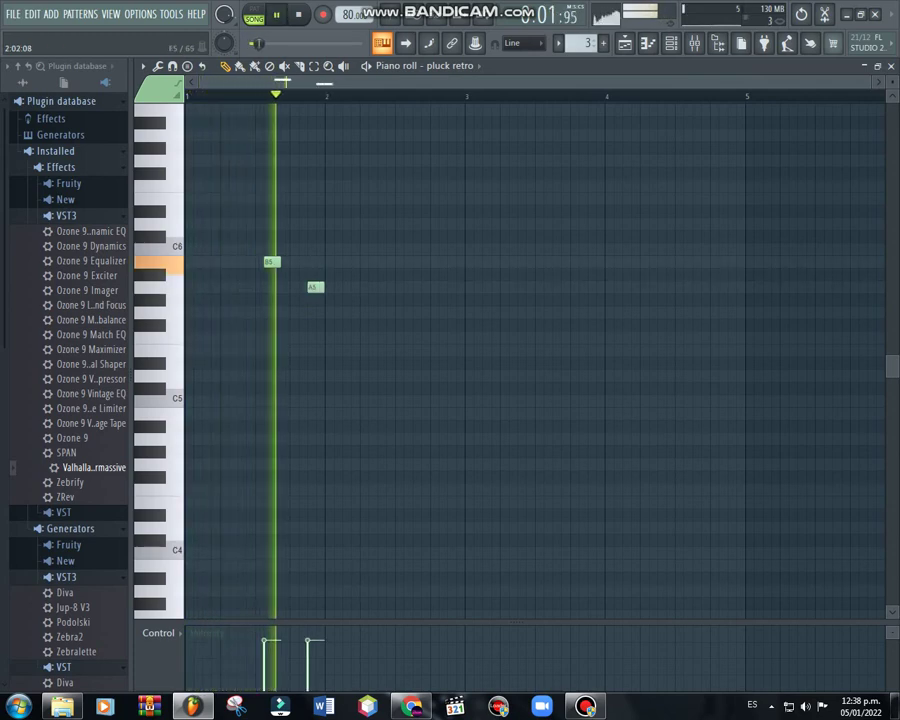
left_click_drag(315, 287, 324, 287)
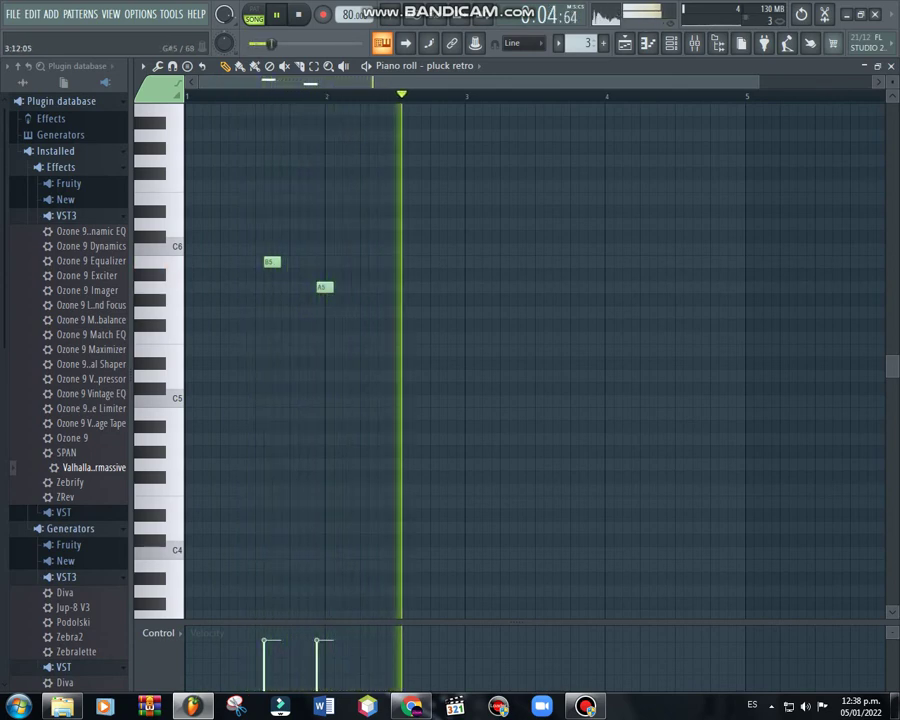
key("space")
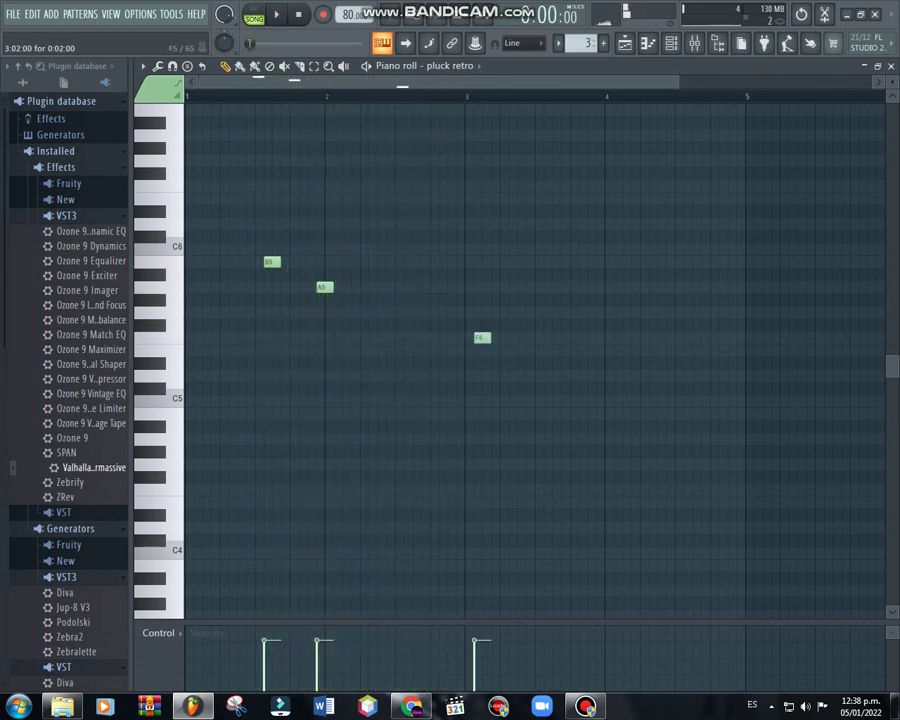
key("space")
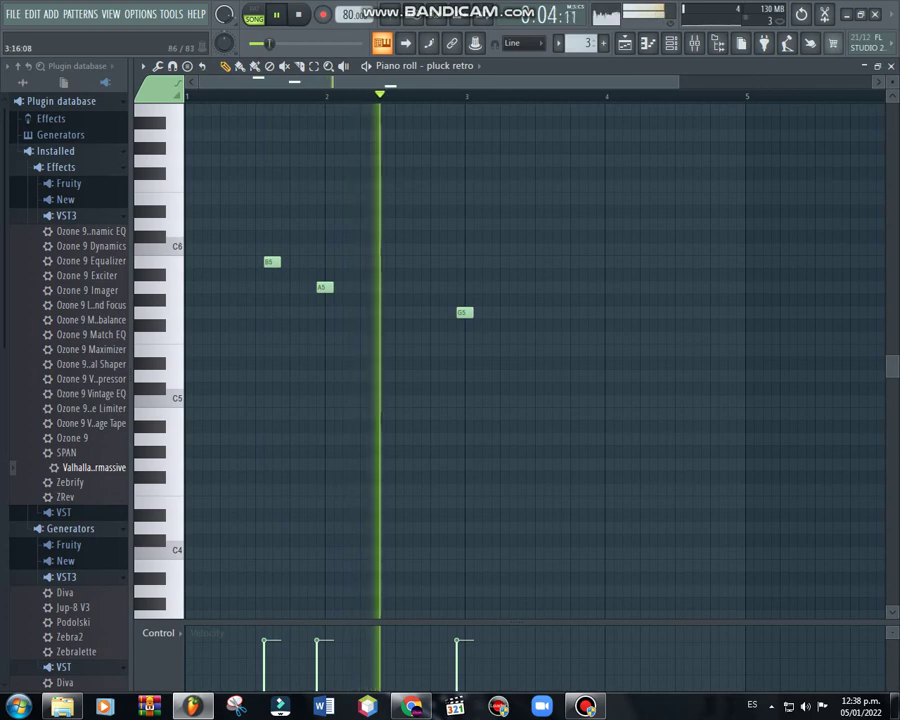
Step: Duplicate the three-note pluck phrase into bars 5 and 6 and deselect the copied notes
key("Page_Down")
key("ctrl+a")
left_click_drag(433, 287, 820, 287)
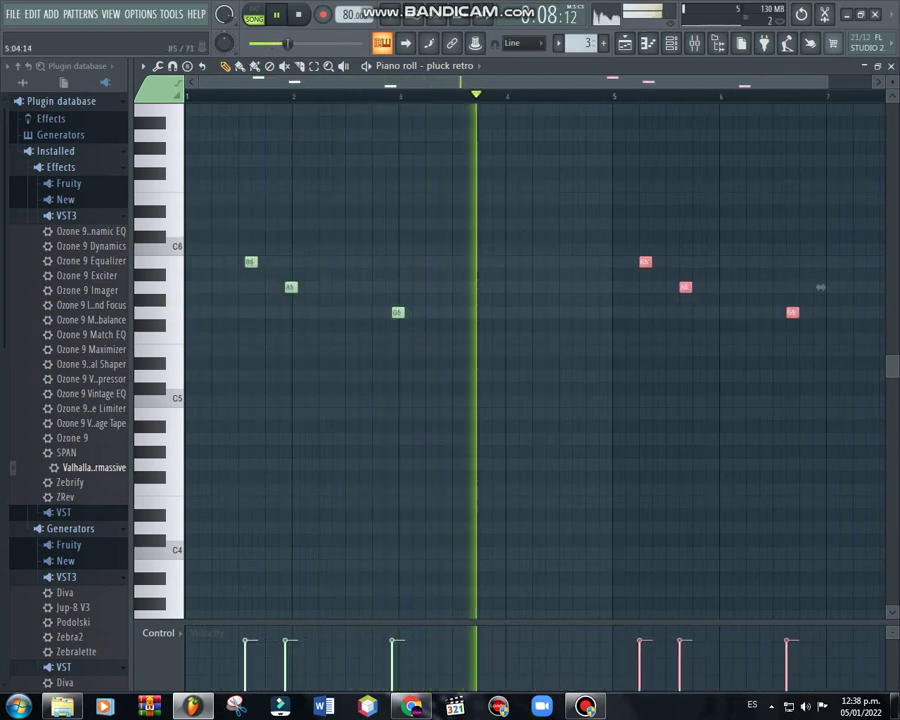
key("Page_Up")
key("Page_Down")
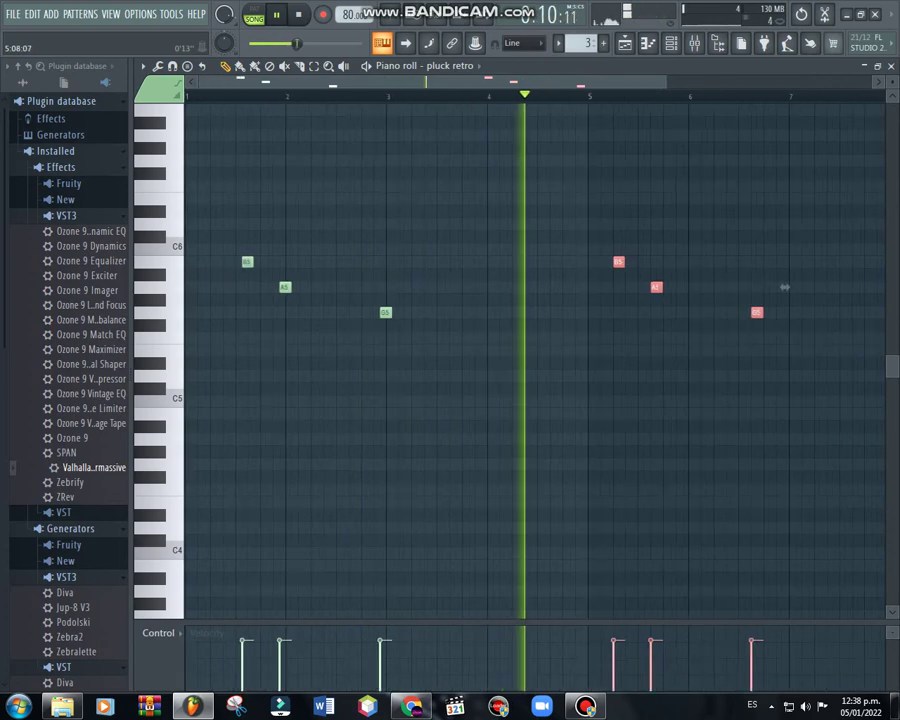
key("Page_Up")
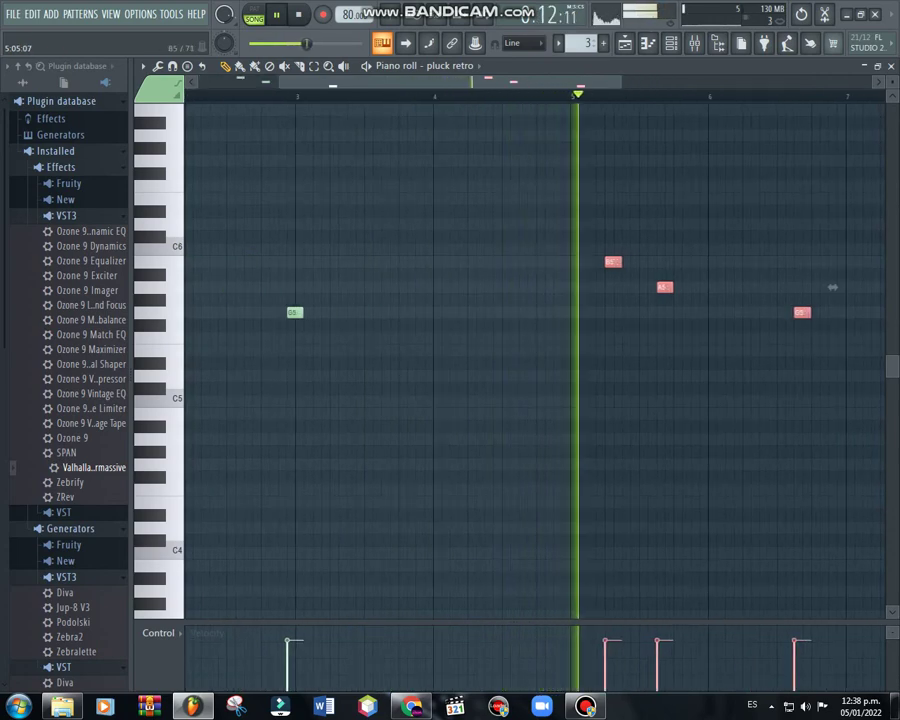
scroll(832, 287, "left", 2)
scroll(808, 272, "left", 1)
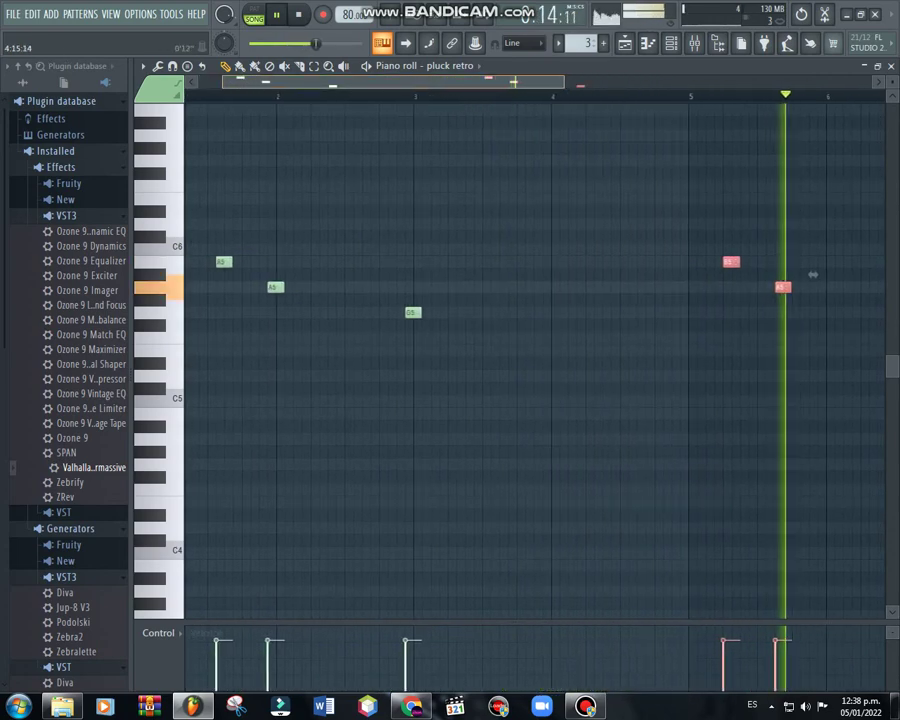
scroll(790, 275, "right", 5)
scroll(681, 285, "right", 2)
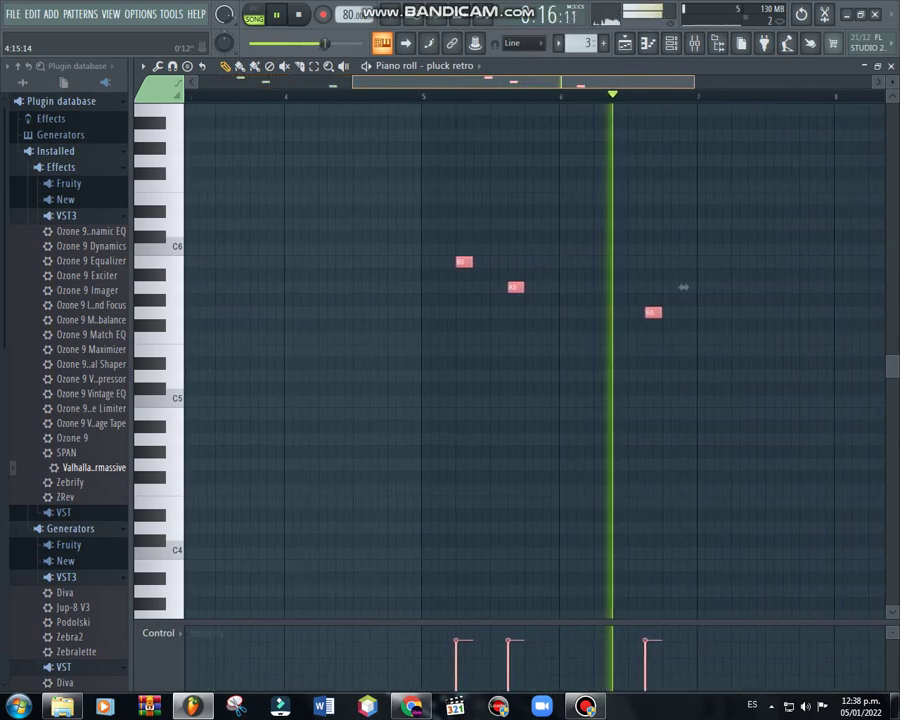
scroll(681, 285, "up", 1)
scroll(681, 285, "right", 3)
scroll(681, 285, "right", 3)
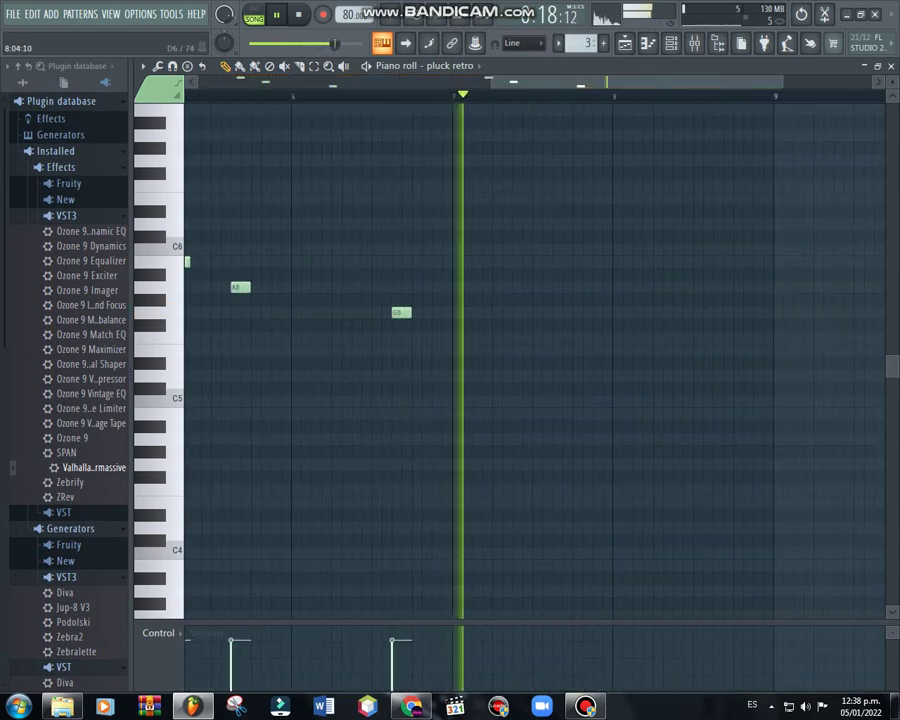
Step: Extend the pluck melody with F#5 at the end of bar 6 and G5, B5, A5, D6 and B5 in bar 7
key("space")
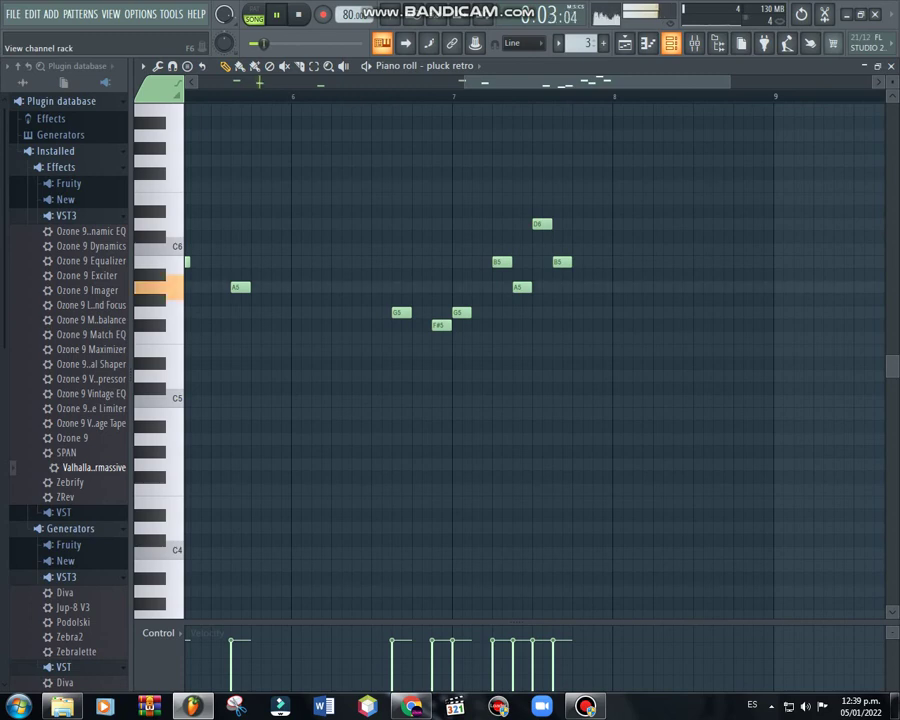
key("F6")
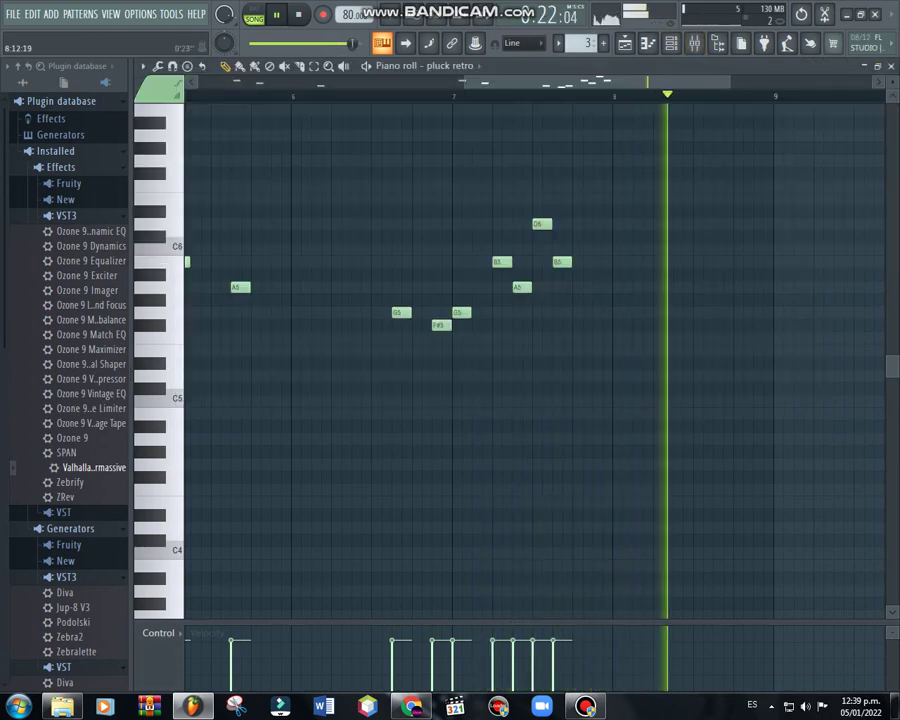
Step: Sidechain mixer track Insert 1 to the pluck retro track and select the pluck retro track
left_click(693, 42)
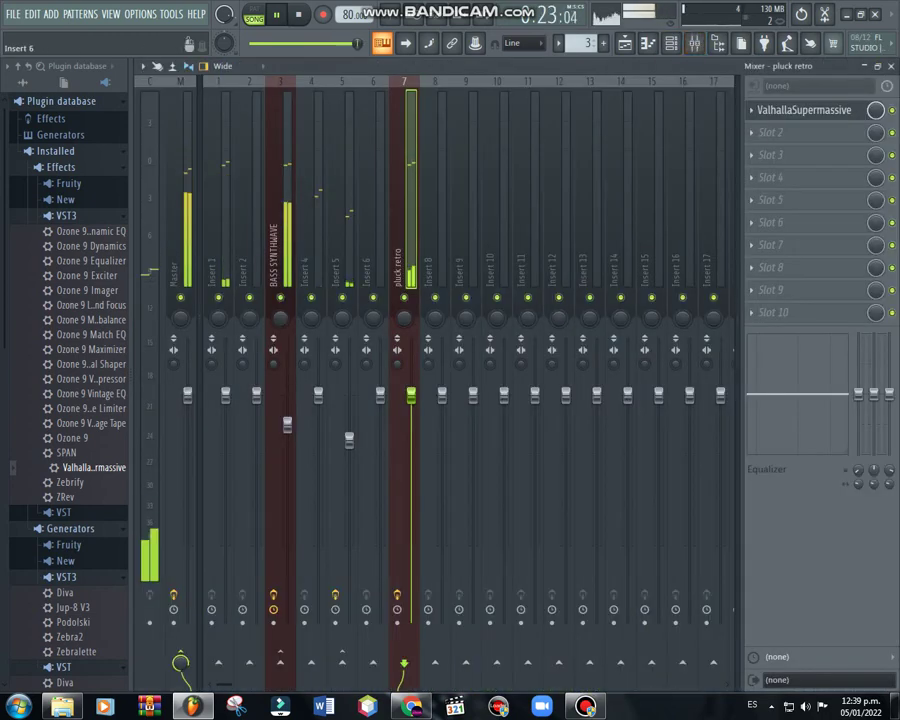
left_click(222, 250)
right_click(403, 662)
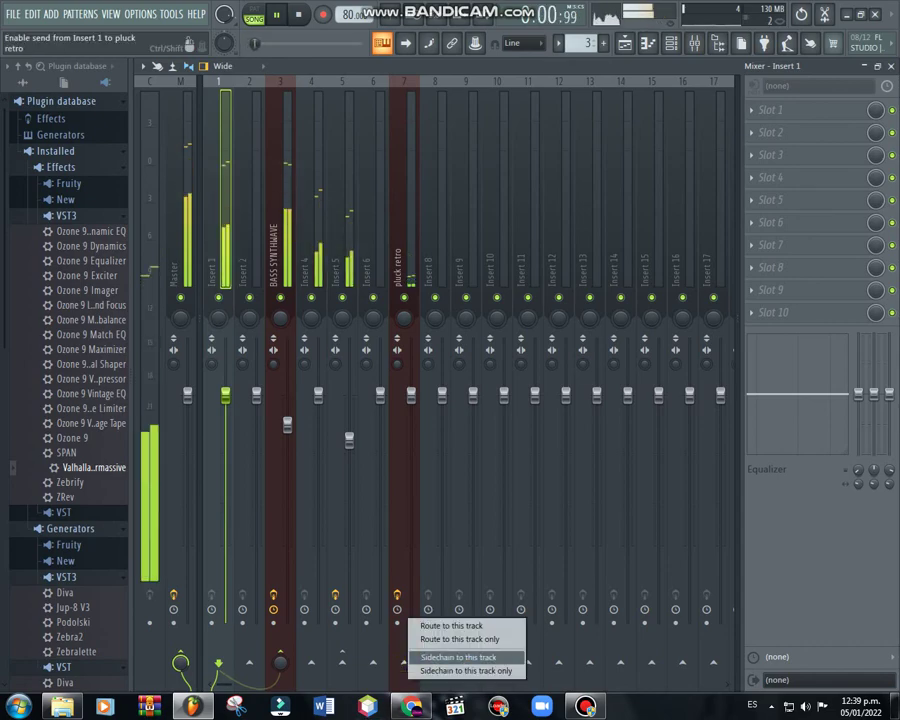
left_click(450, 652)
left_click(404, 650)
Step: Load Fruity Limiter in slot 4 of pluck retro, using compressor mode, sidechain input 1, a lowered threshold and raised knee and ratio
left_click(770, 177)
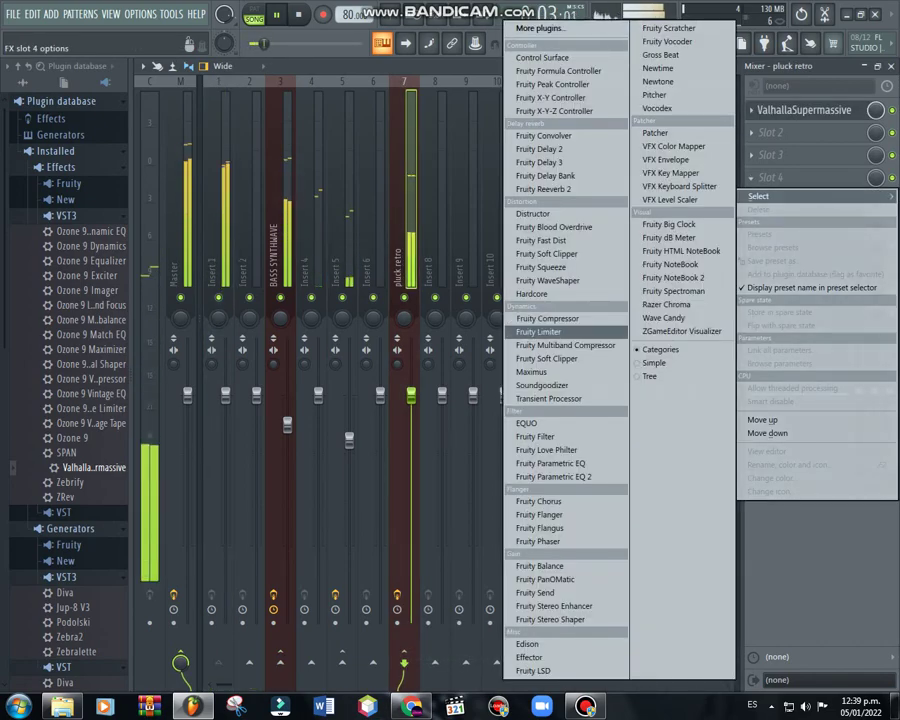
left_click(546, 390)
left_click(320, 396)
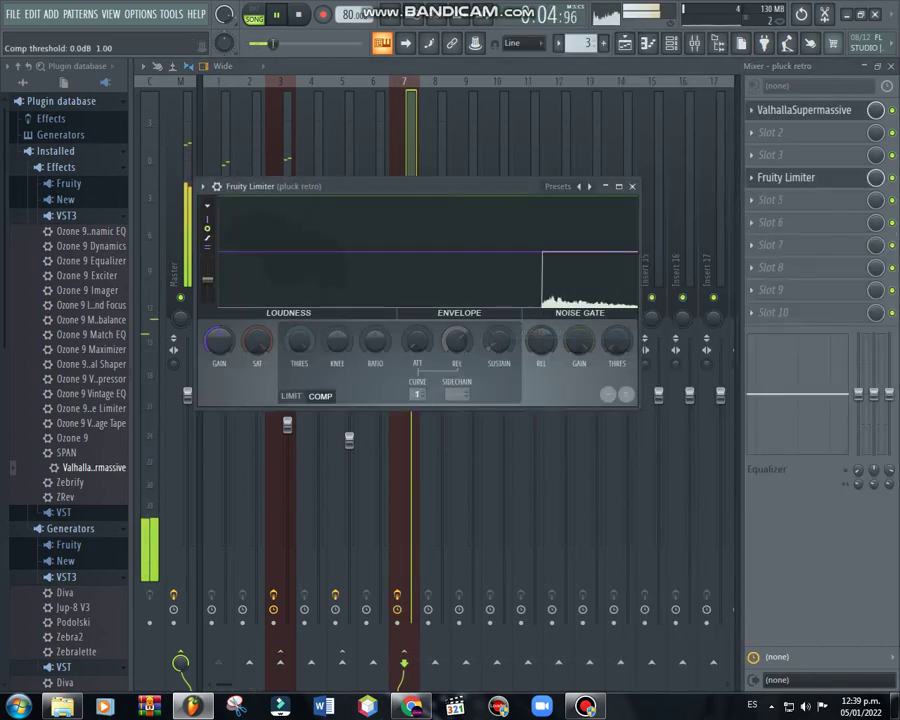
left_click(457, 394)
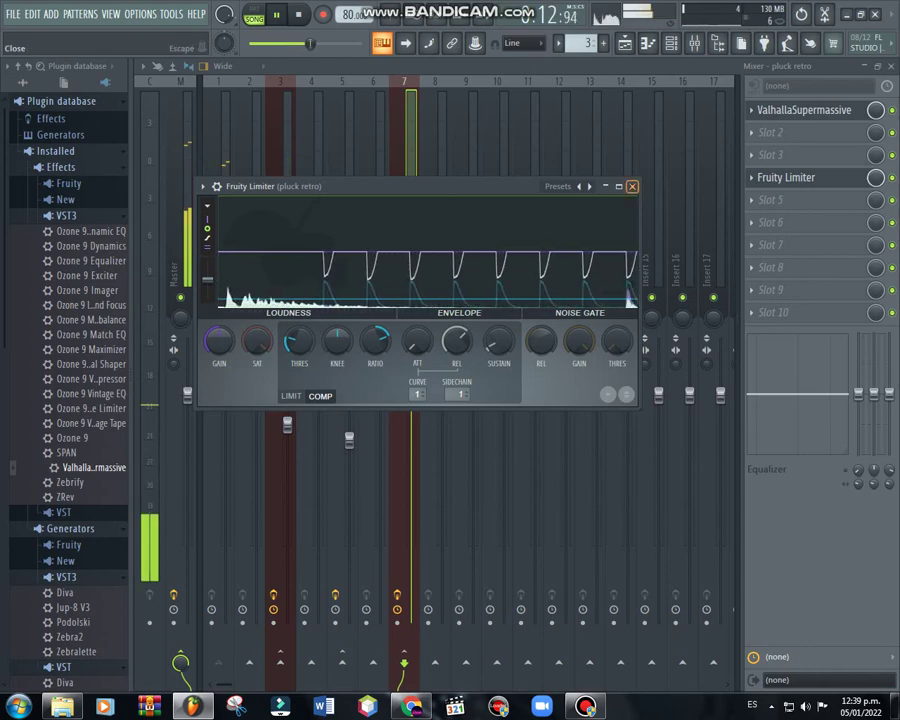
left_click(632, 186)
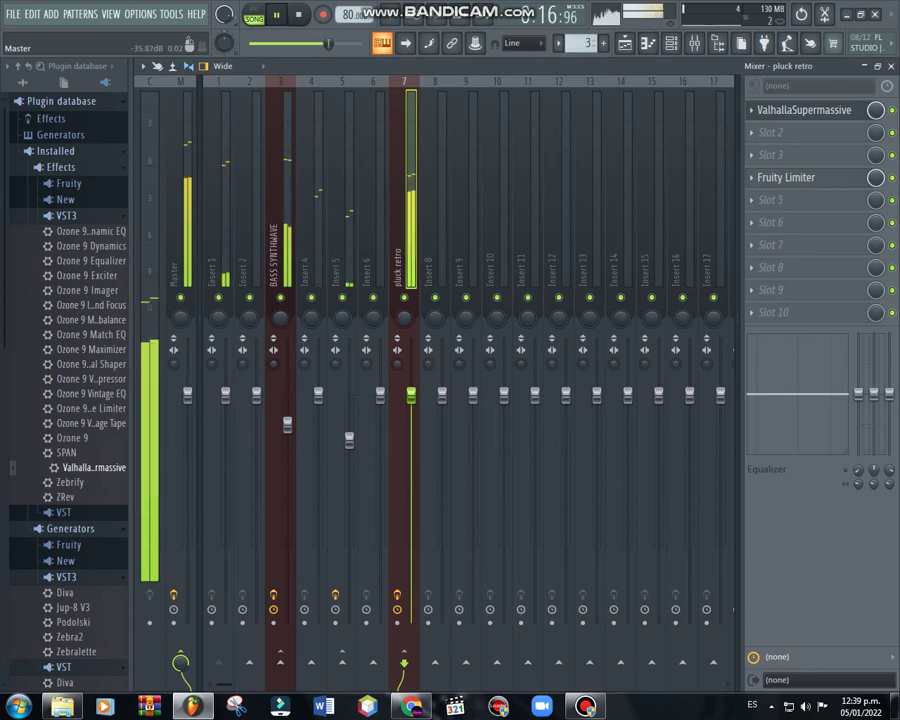
Step: Check the sends of Insert 1 in the mixer, return to the playlist and stop playback
left_click(181, 200)
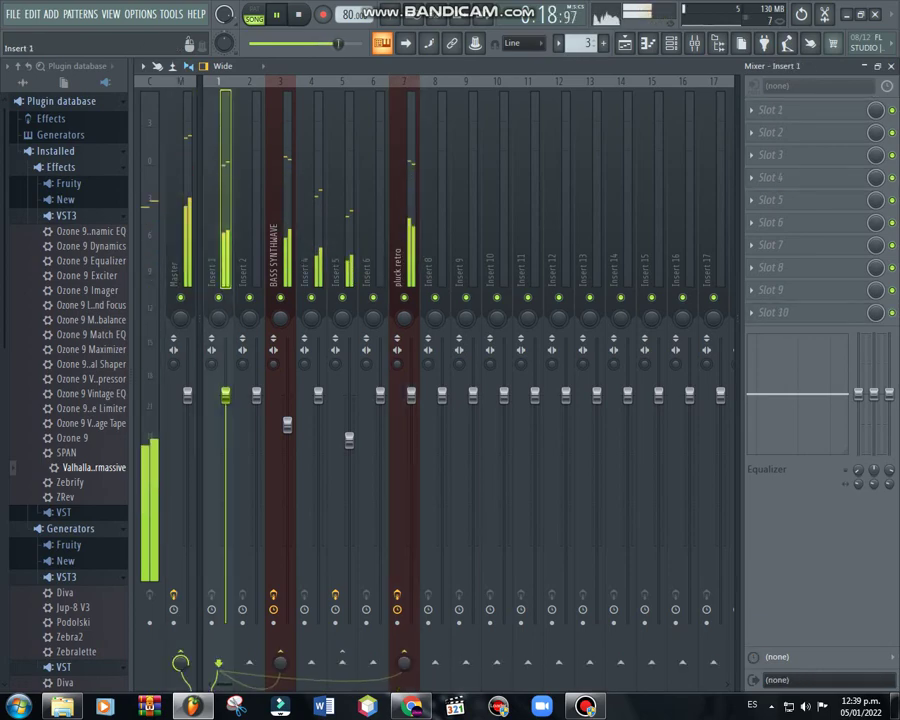
key("F5")
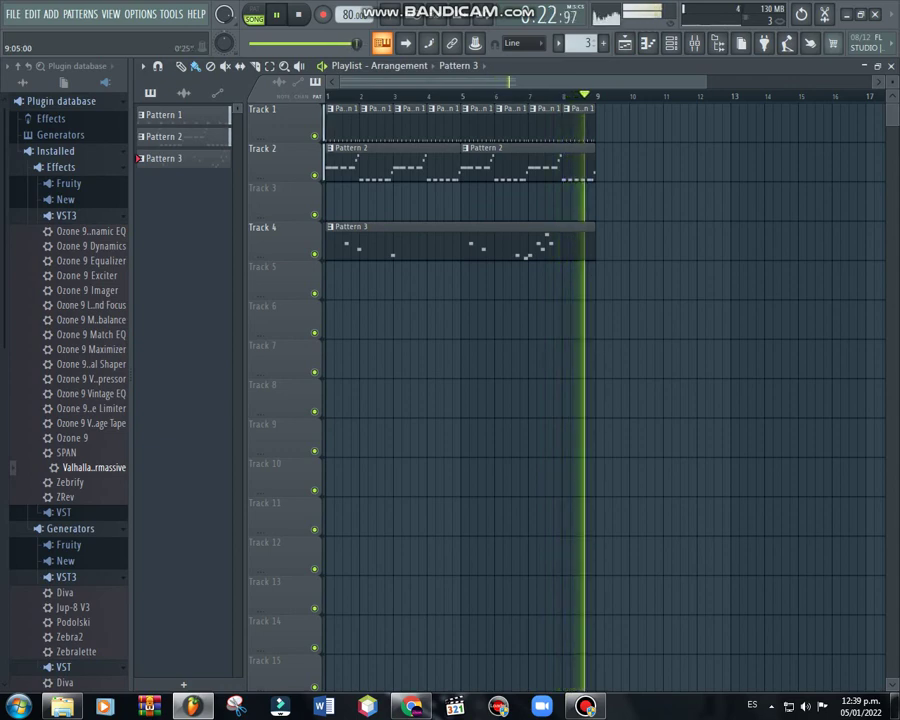
key("space")
scroll(600, 390, "down", 2, "ctrl")
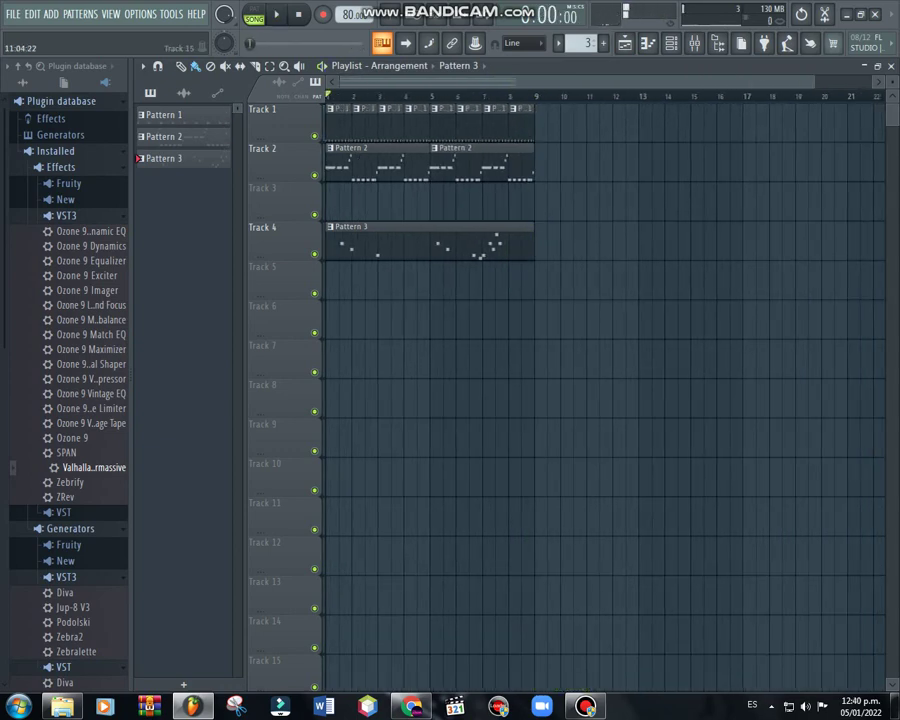